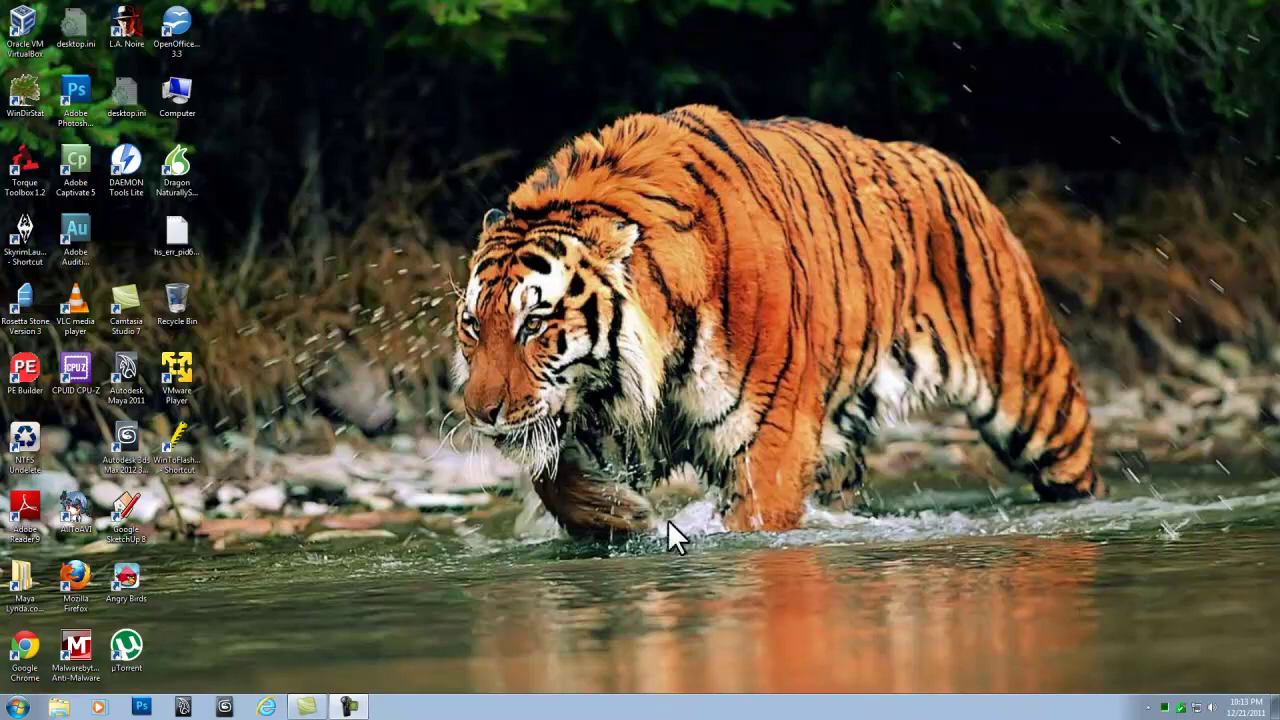
- Go to piriform.com in Internet Explorer and open the Download CCleaner page
left_click(264, 706)
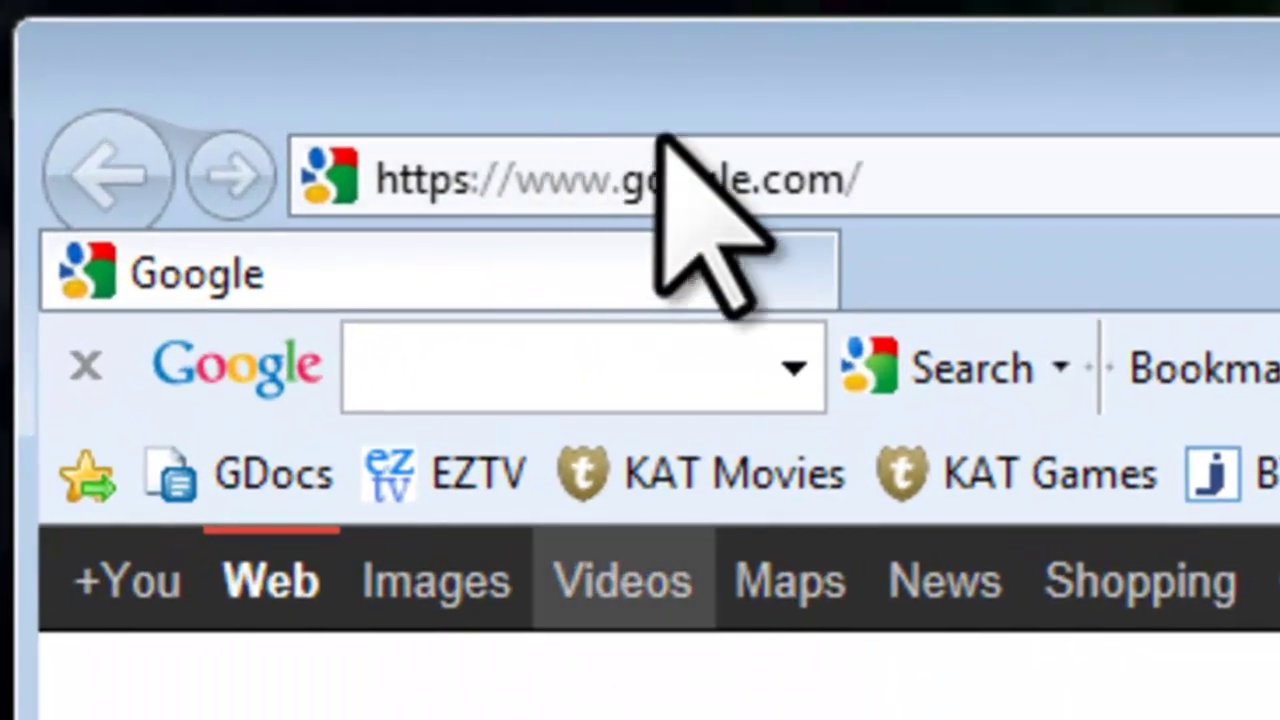
left_click(832, 180)
type("p")
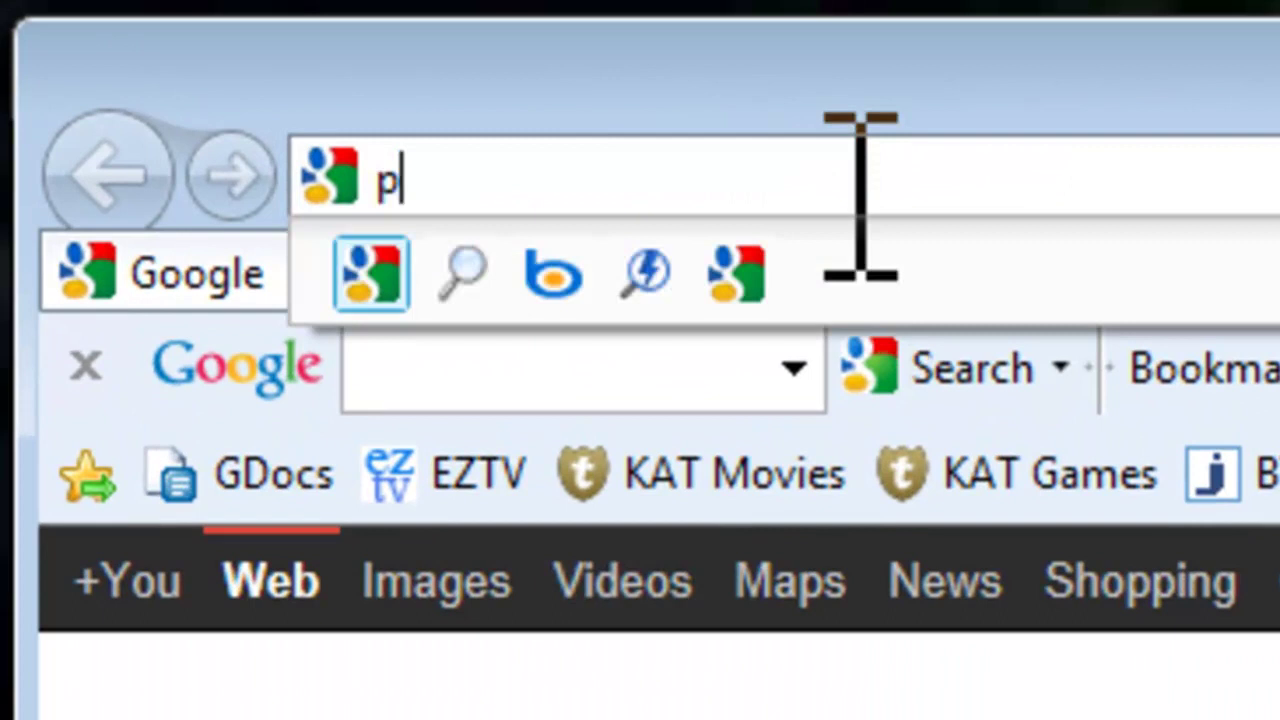
type("irifor")
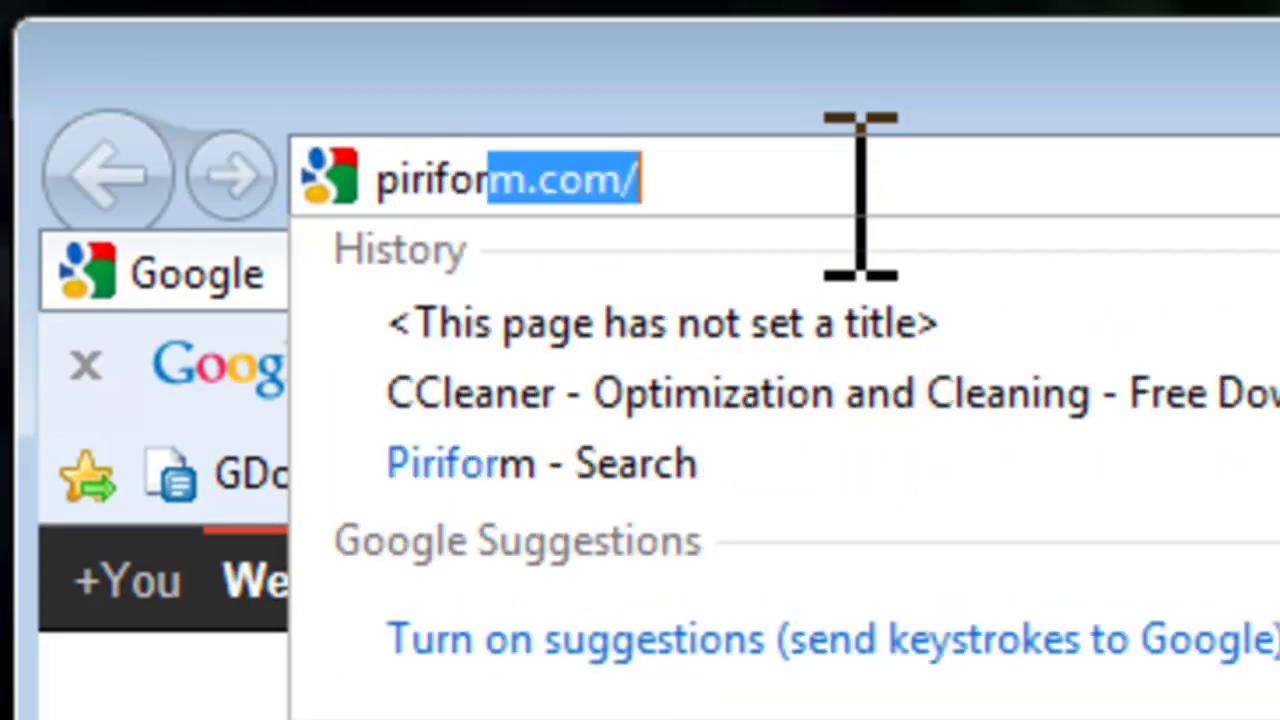
type("m.com")
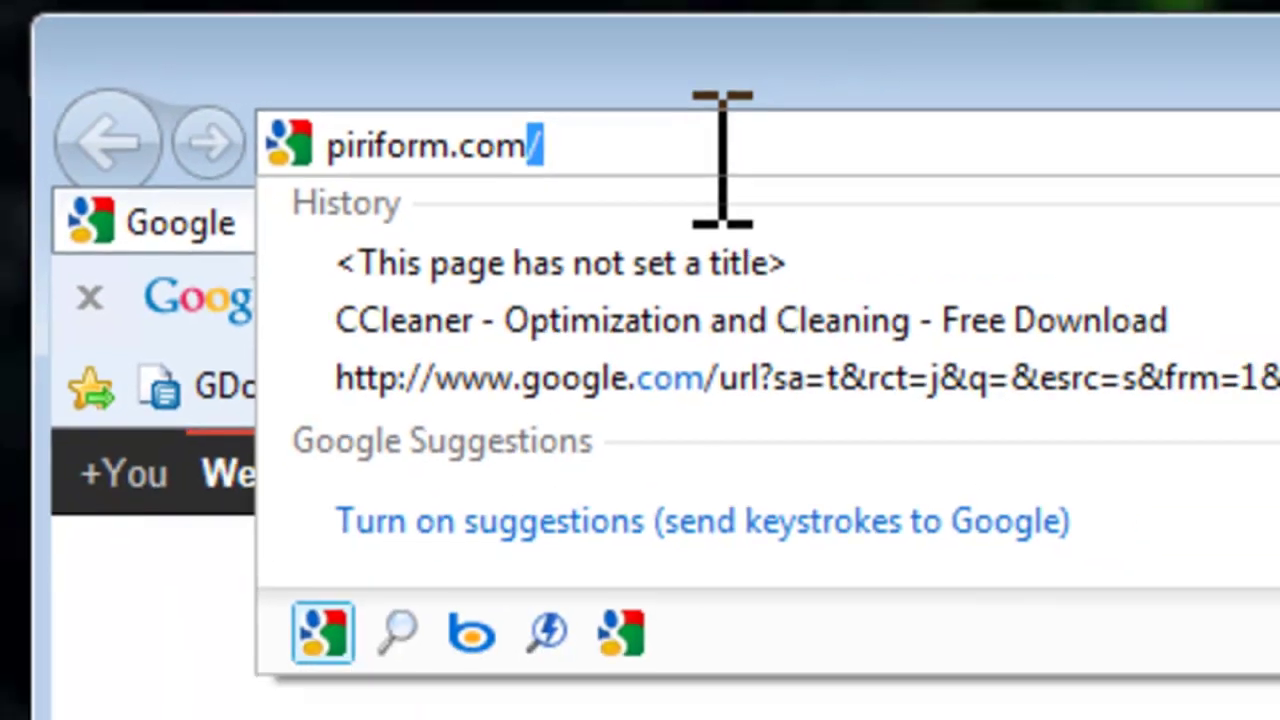
key("Return")
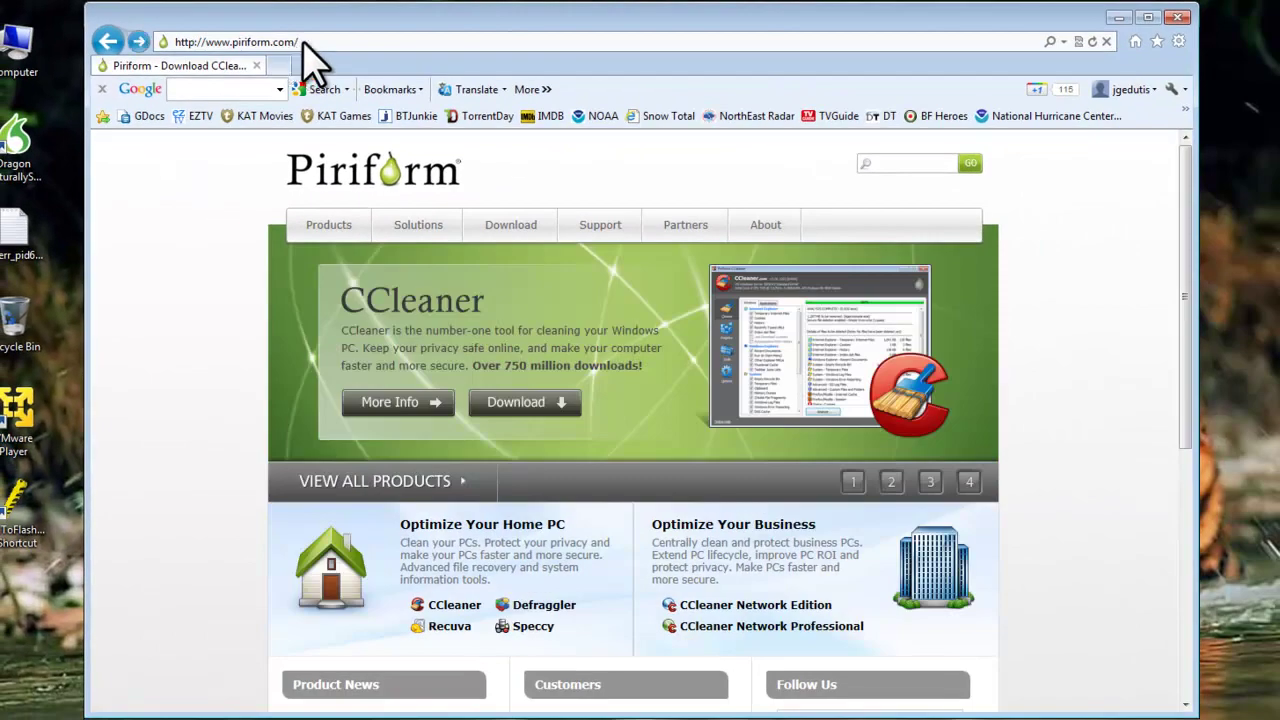
mouse_move(518, 236)
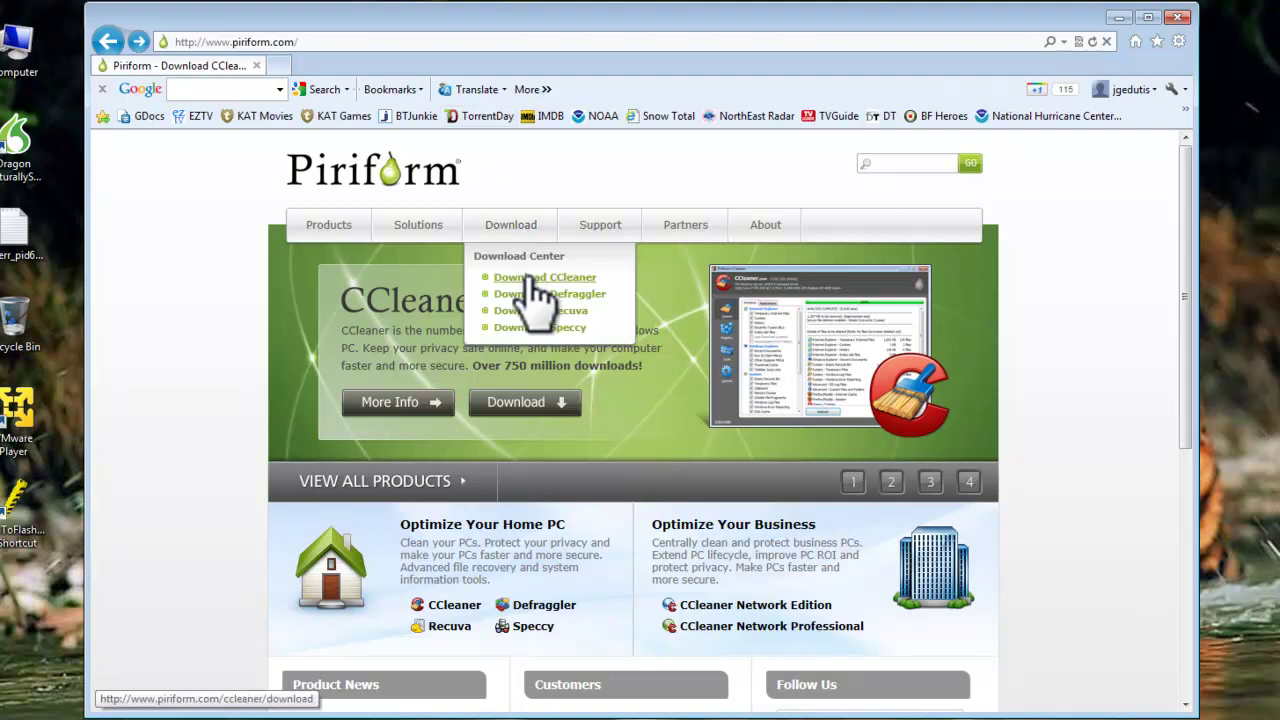
left_click(528, 278)
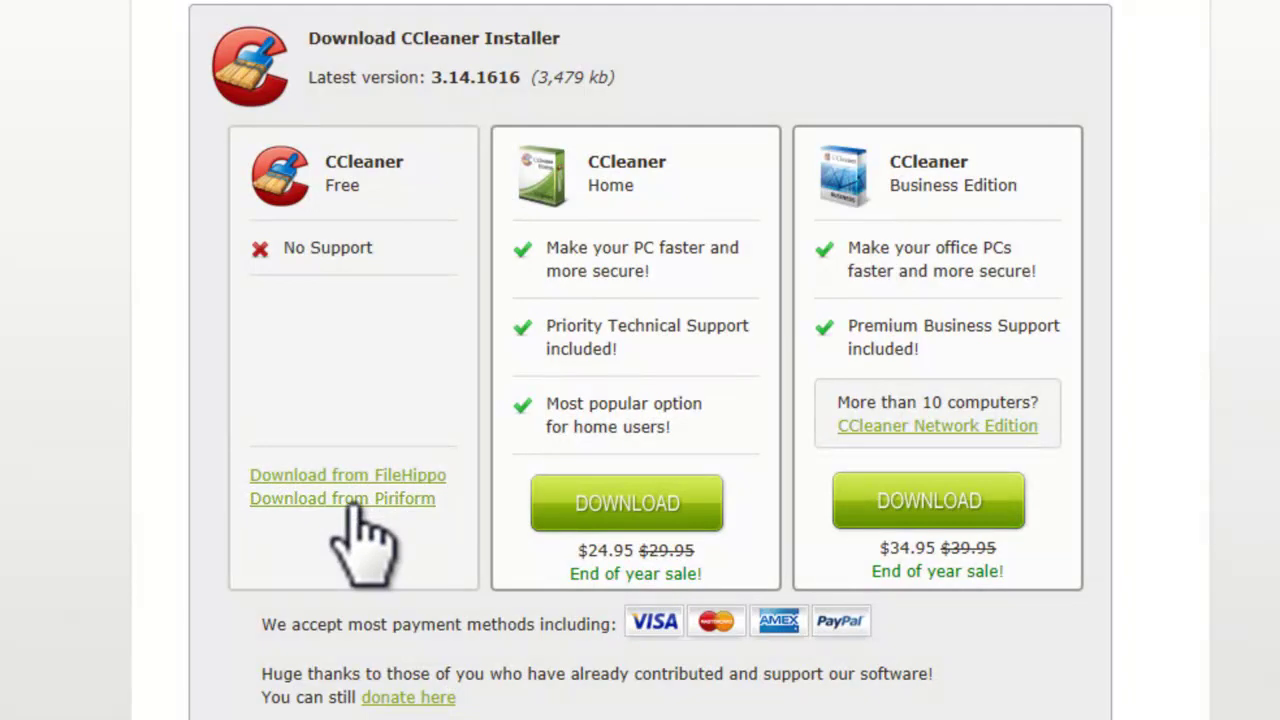
- Download the free CCleaner installer ccsetup314.exe from Piriform and run it
left_click(345, 502)
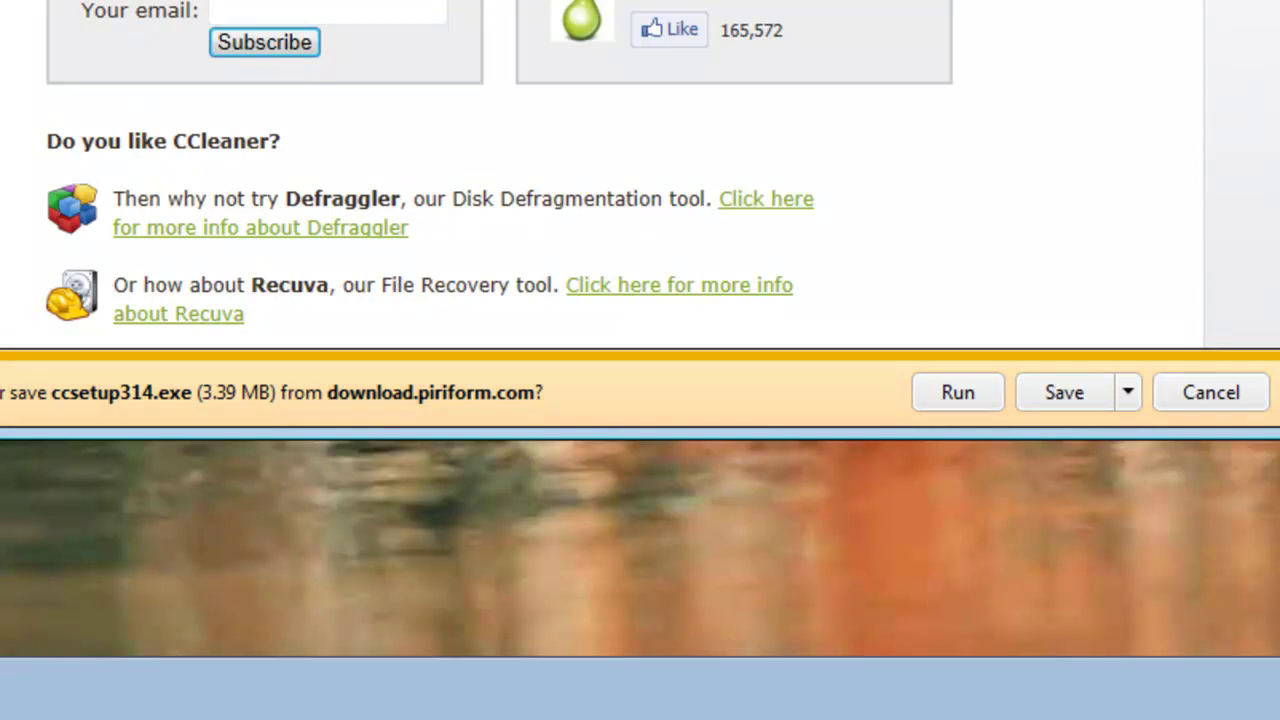
left_click(957, 390)
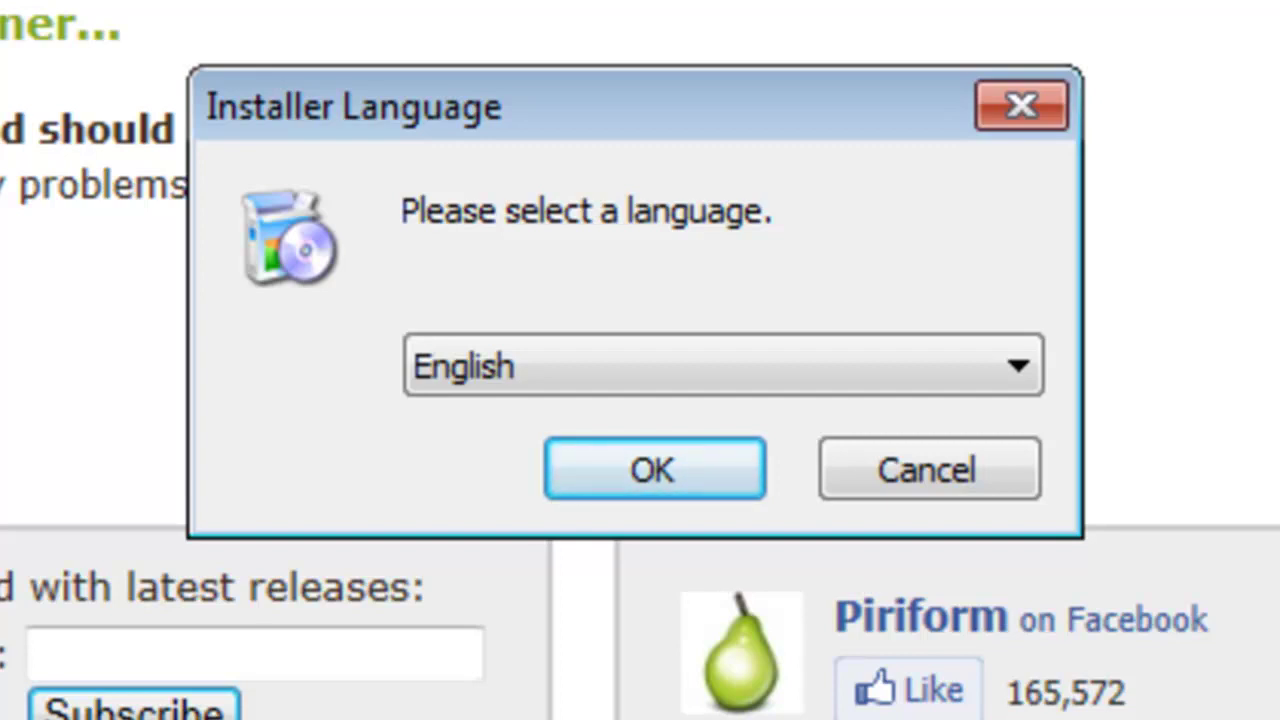
- Choose English as the setup language and accept the license agreement
left_click(655, 469)
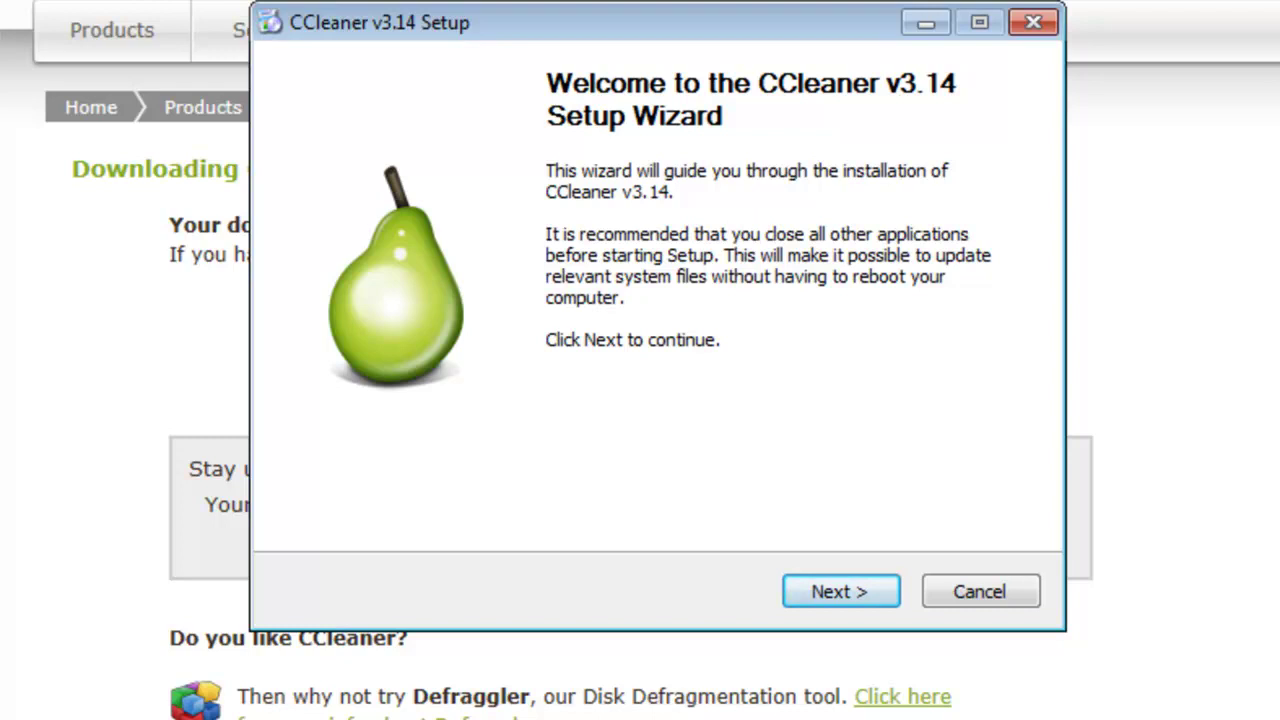
left_click(848, 592)
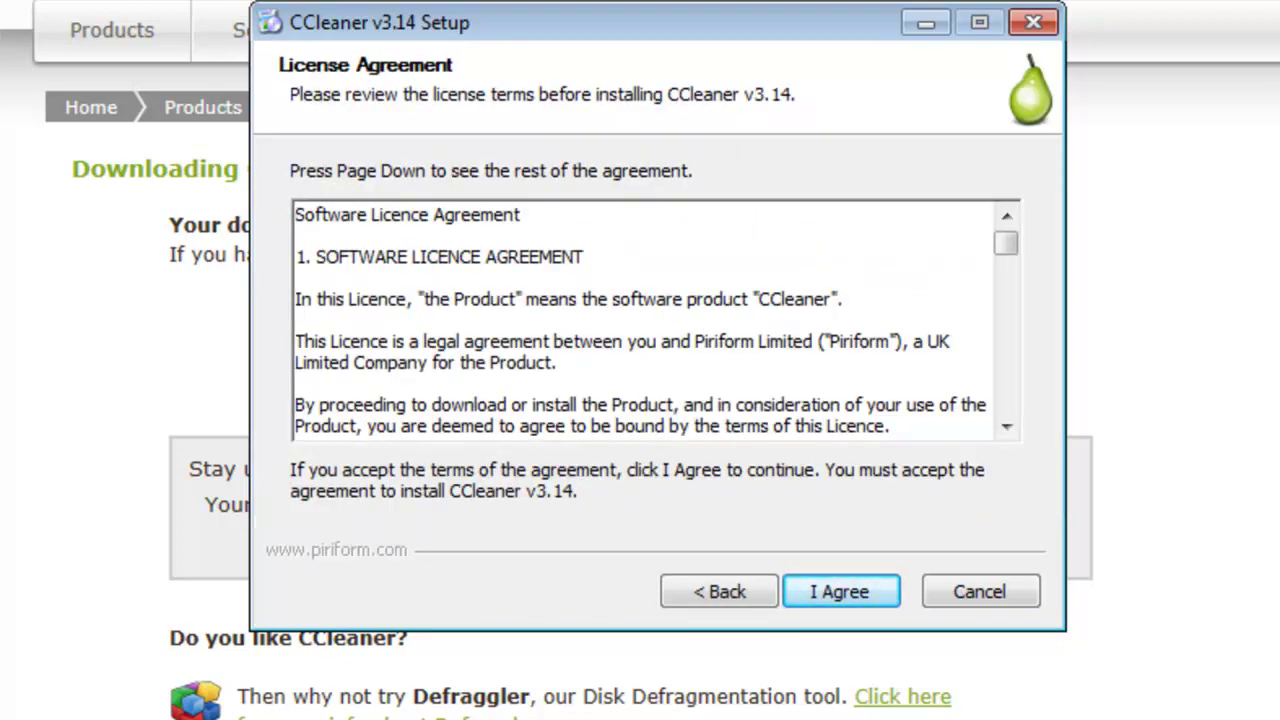
left_click_drag(1005, 243, 1014, 471)
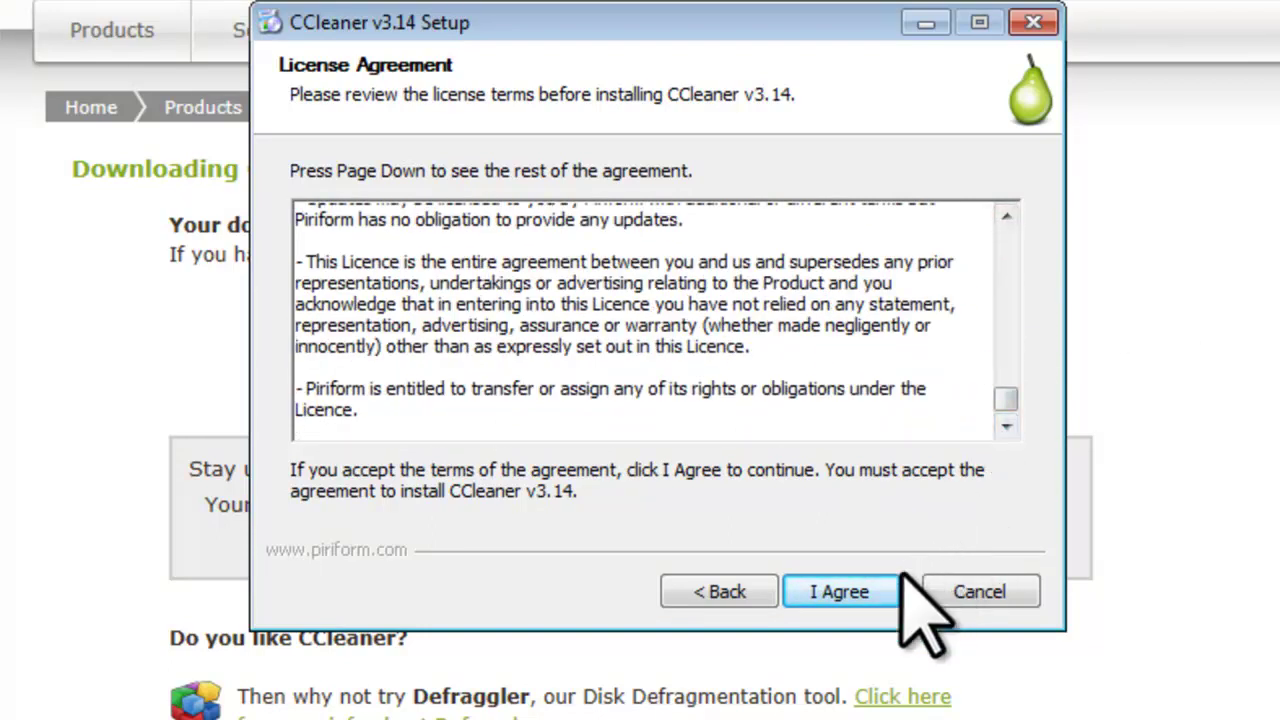
left_click(872, 593)
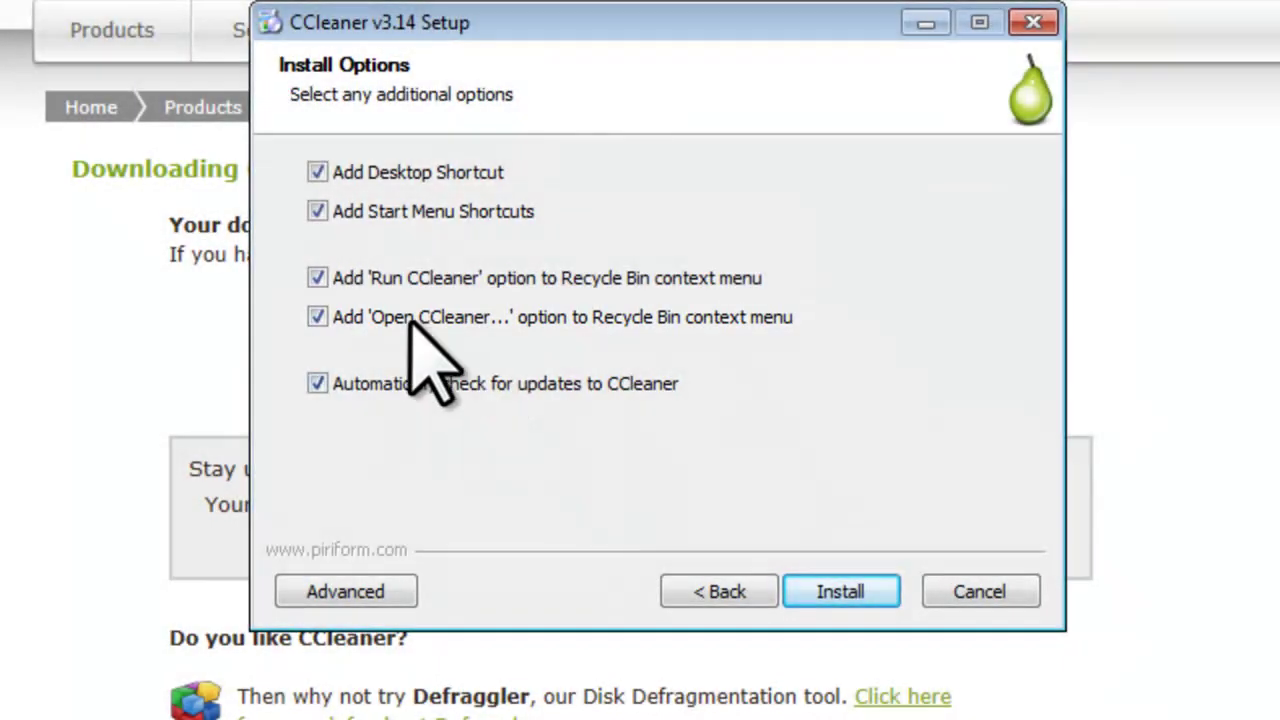
- Install without the Recycle Bin 'Open CCleaner...' option, with launch and release notes turned off
left_click(318, 316)
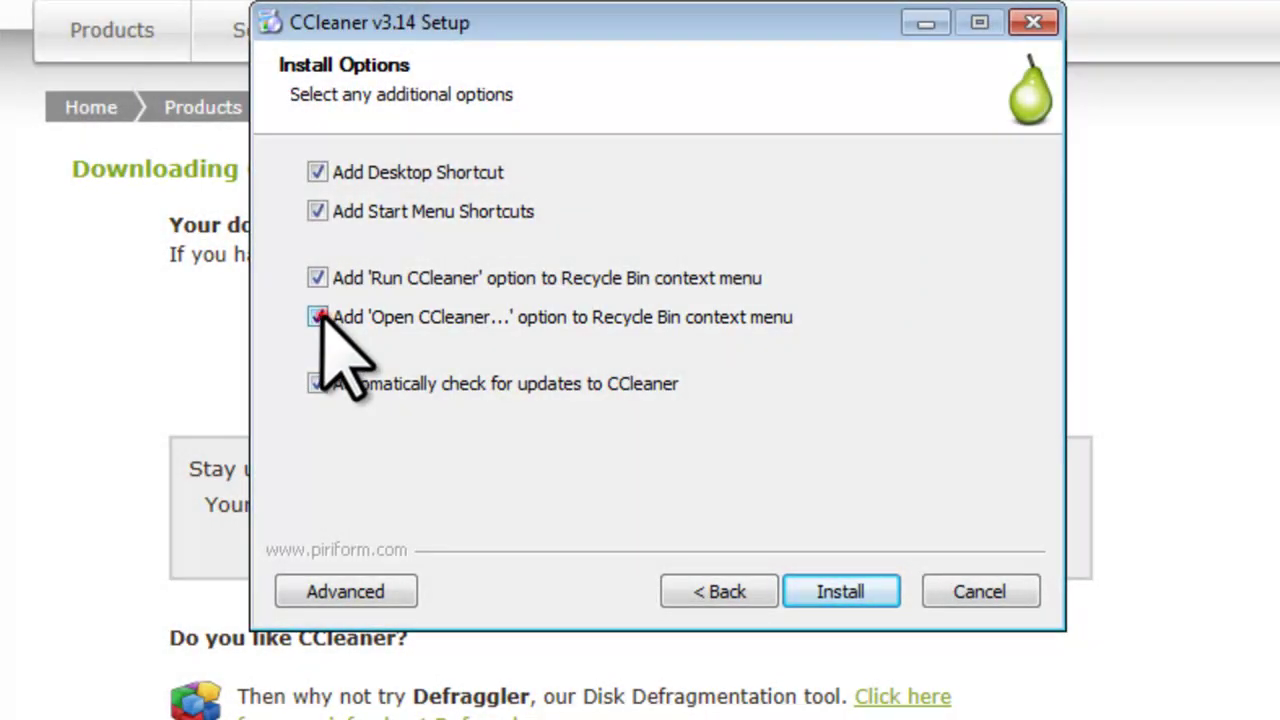
left_click(873, 591)
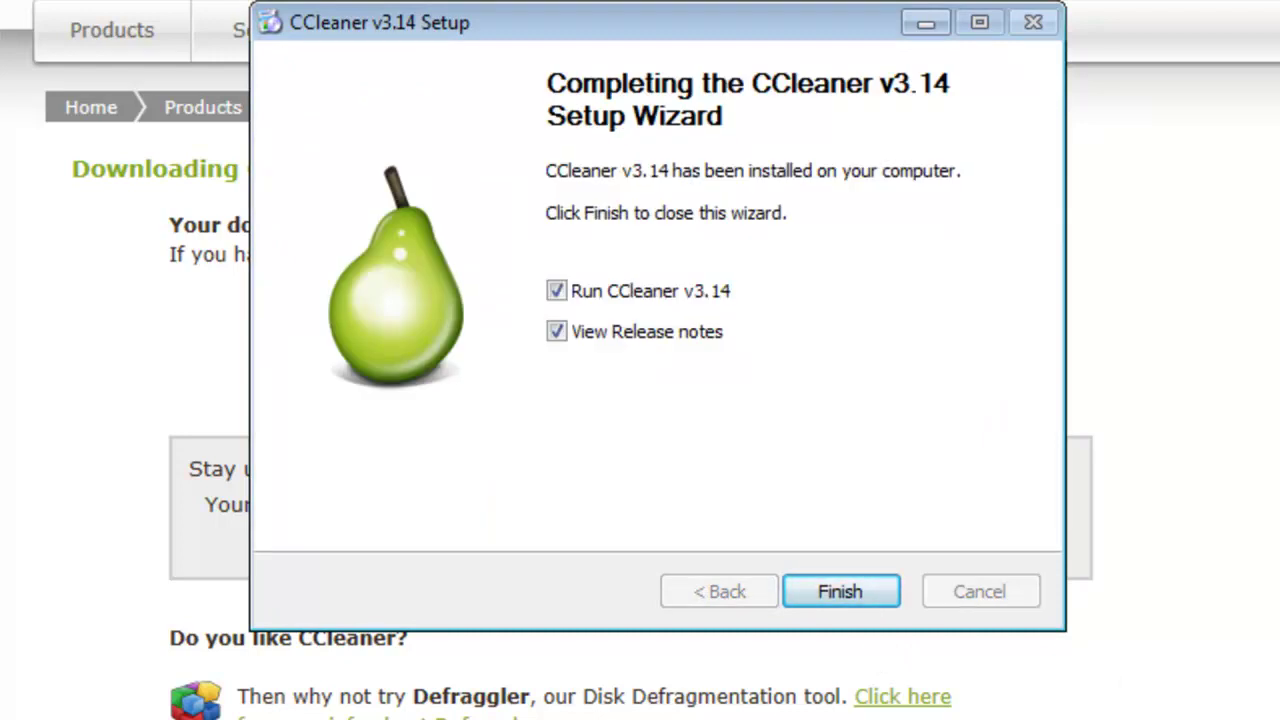
left_click(556, 290)
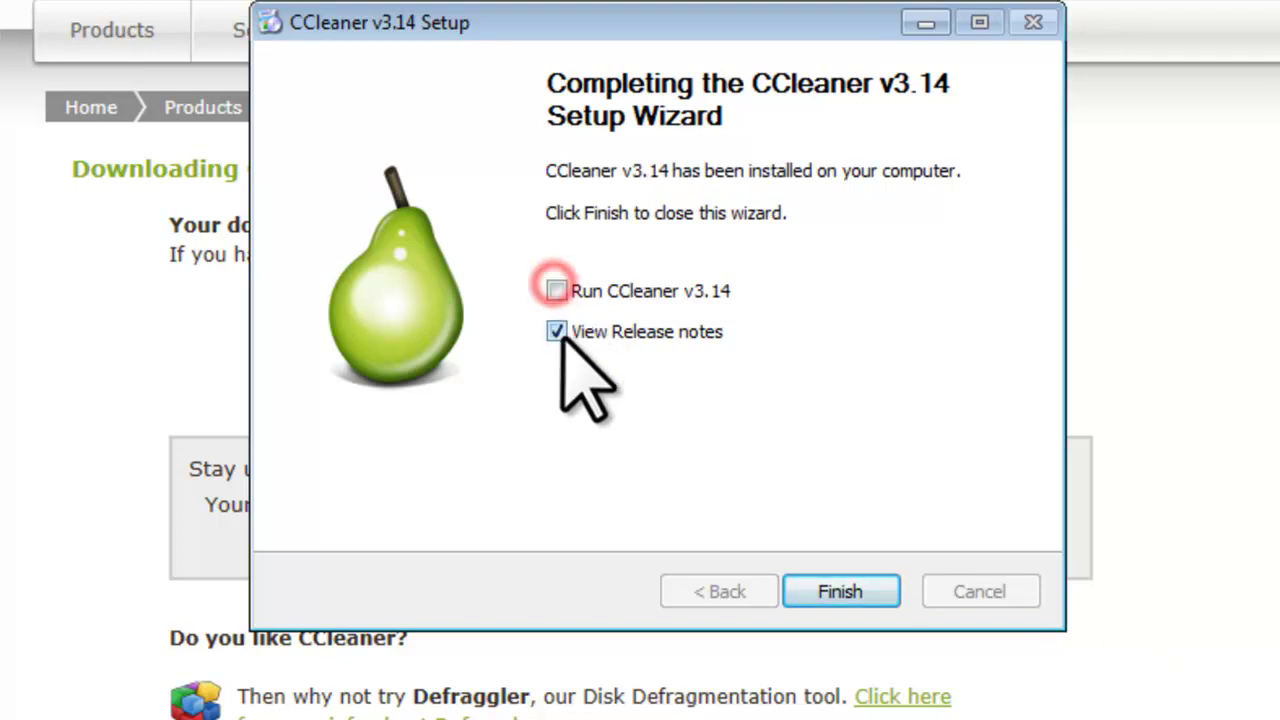
left_click(557, 332)
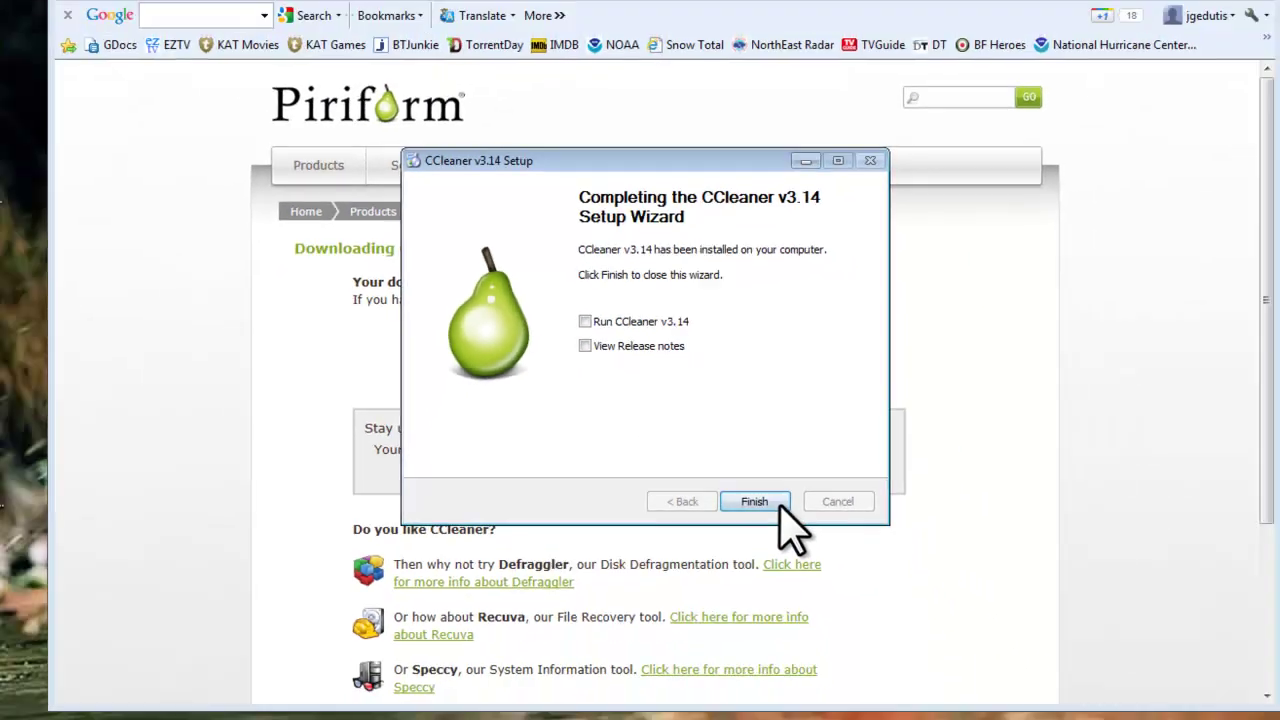
- Finish setup, then launch CCleaner from Start > All Programs > CCleaner
left_click(840, 591)
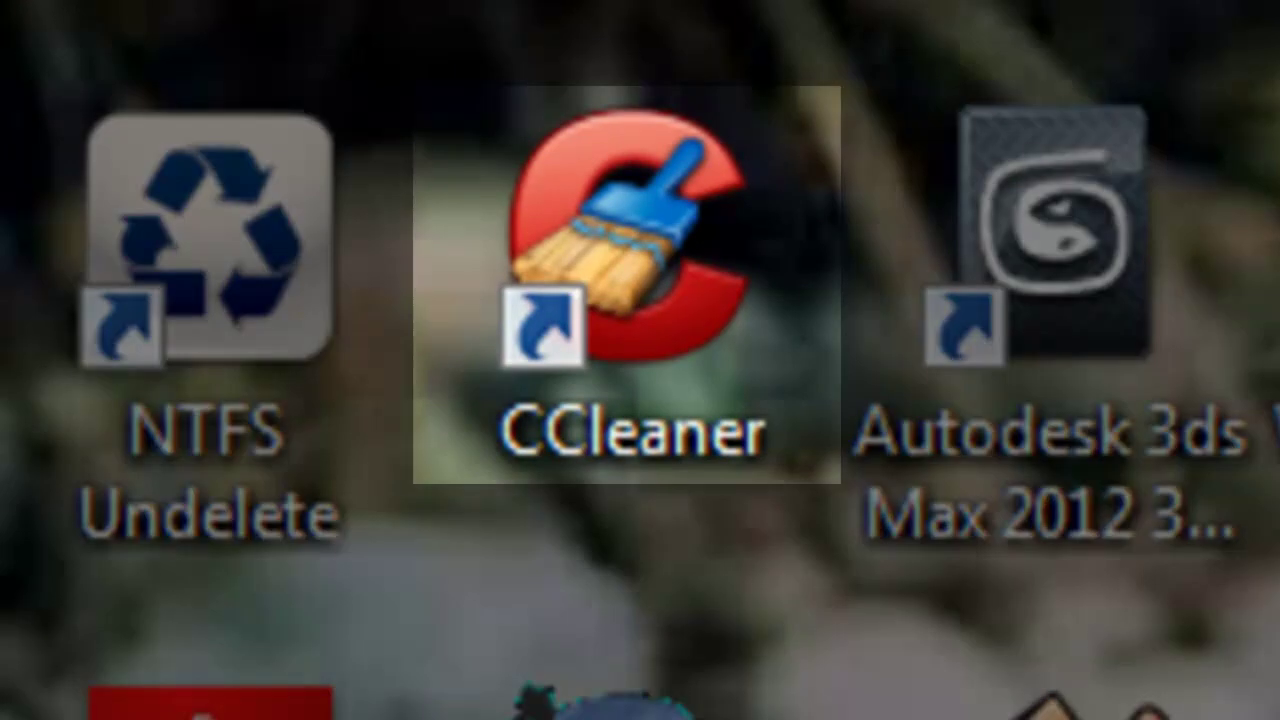
left_click(688, 410)
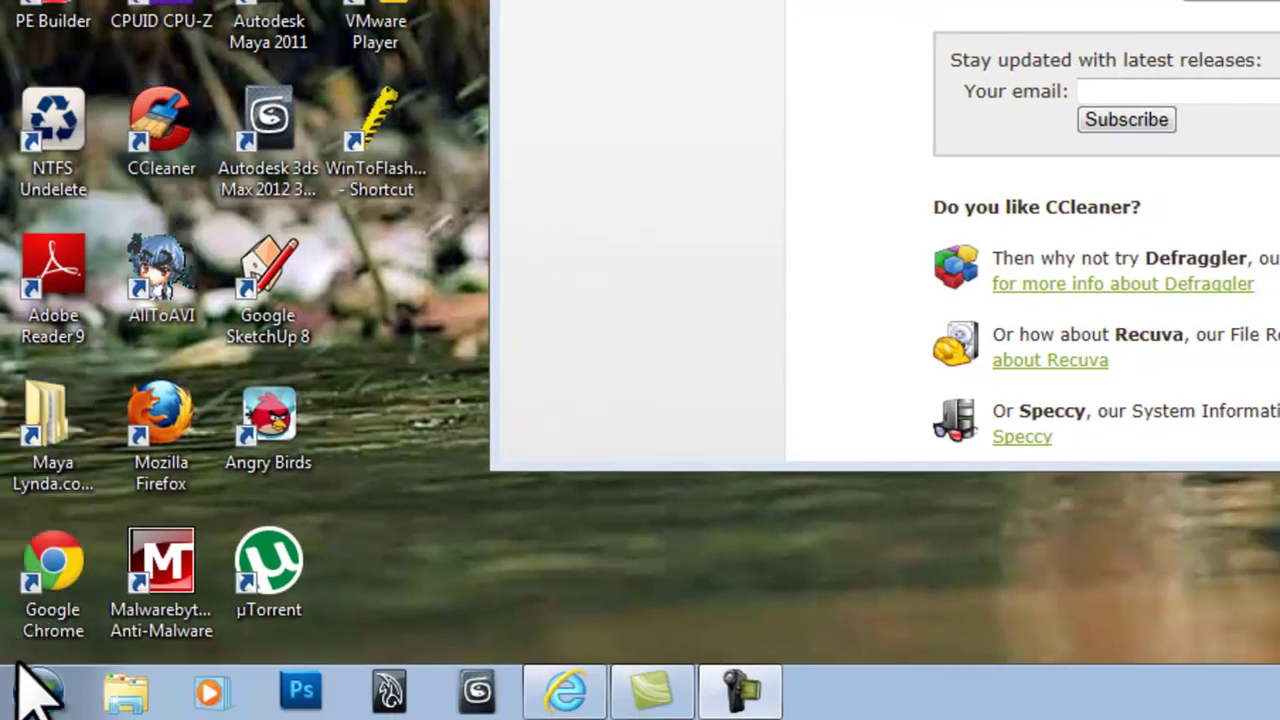
left_click(20, 672)
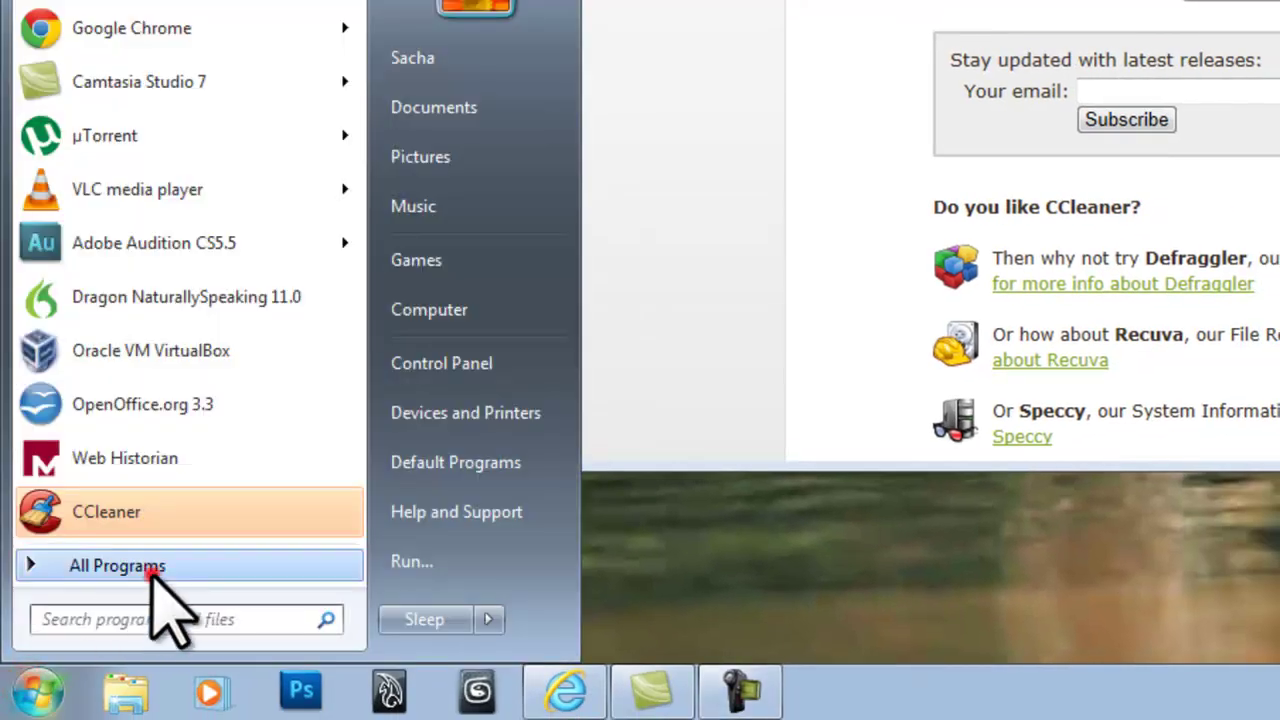
left_click(152, 568)
left_click_drag(357, 48, 354, 210)
left_click(252, 218)
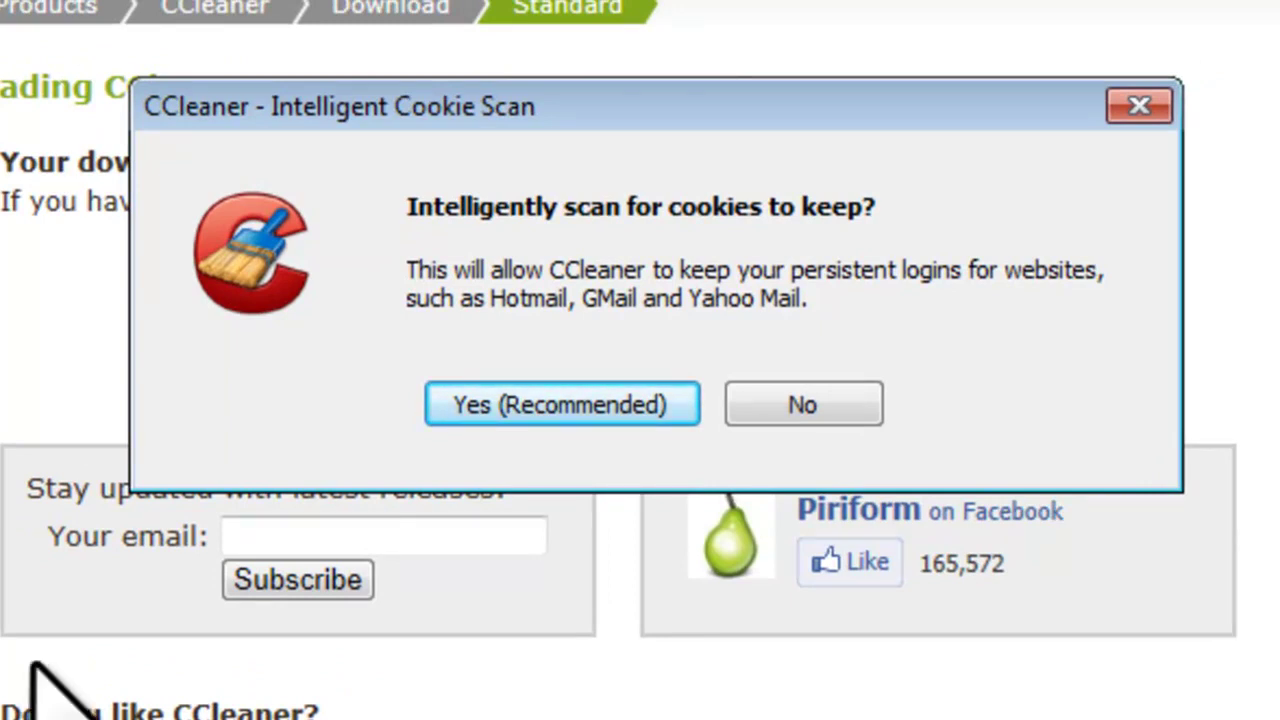
- Answer Yes (Recommended) to the Intelligent Cookie Scan prompt
left_click(608, 406)
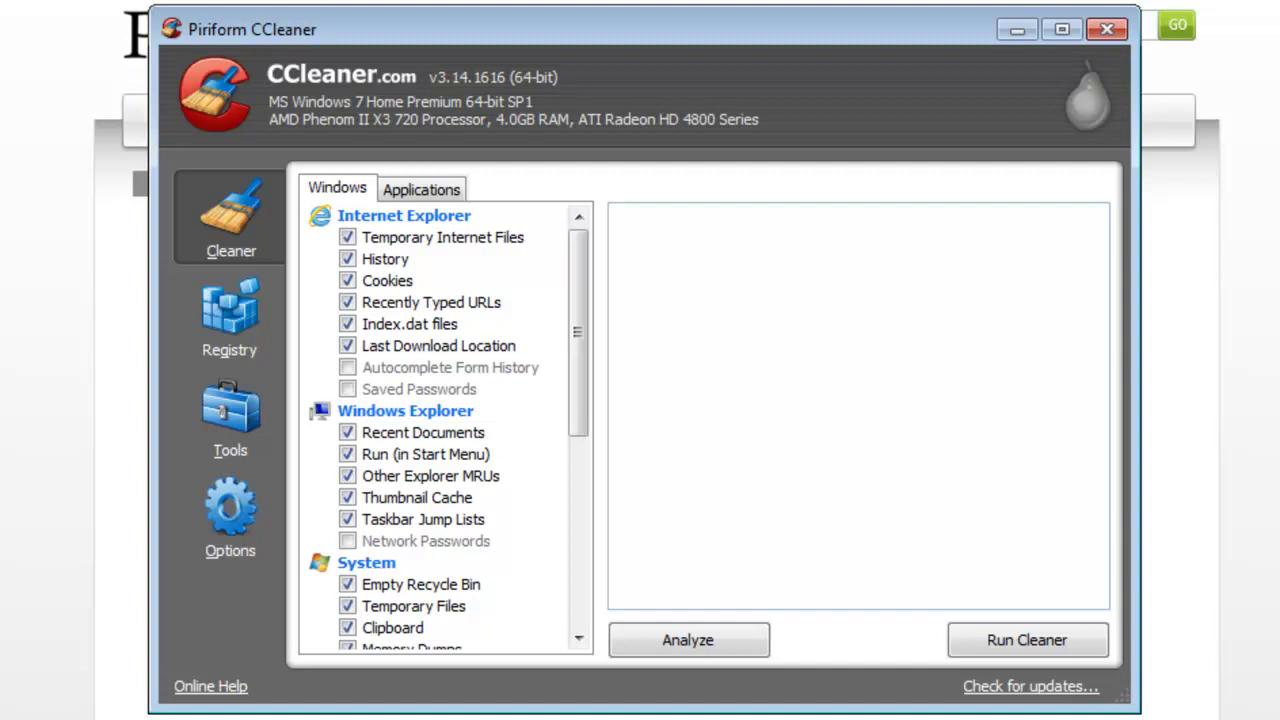
- Clean the checked items, then move and enlarge the window to read the 7,416 MB report
left_click(1078, 650)
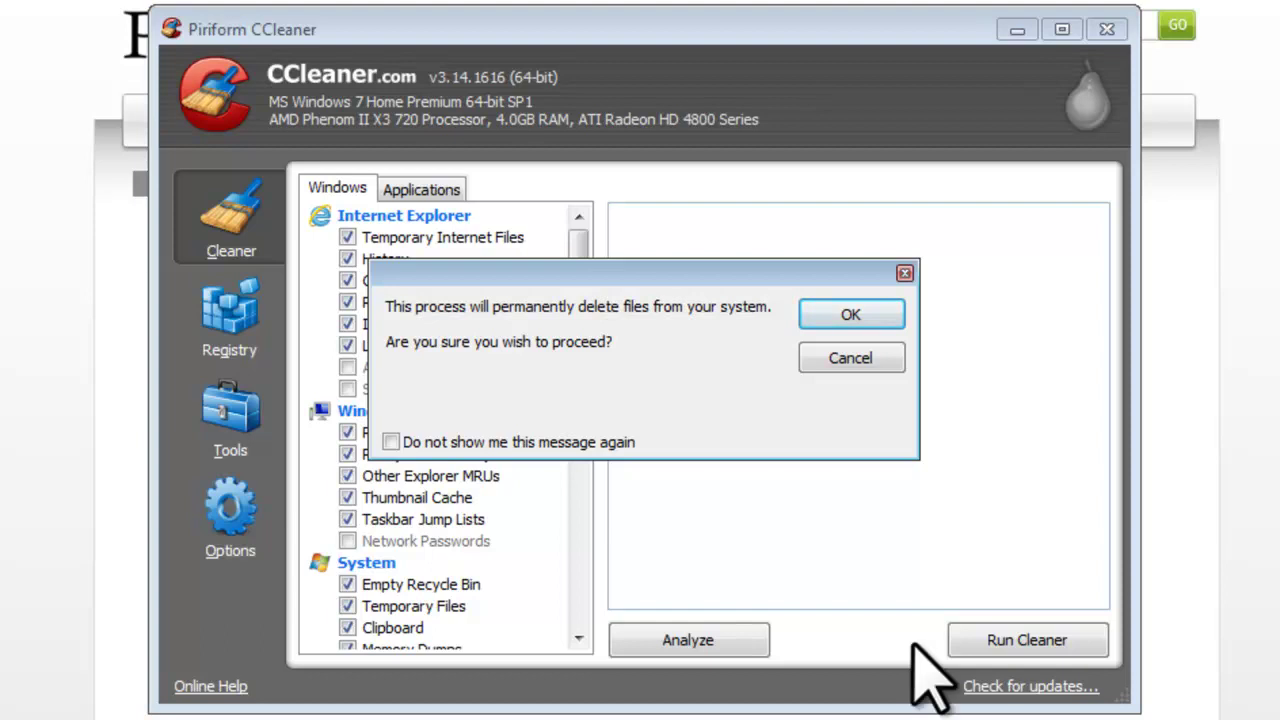
left_click(831, 315)
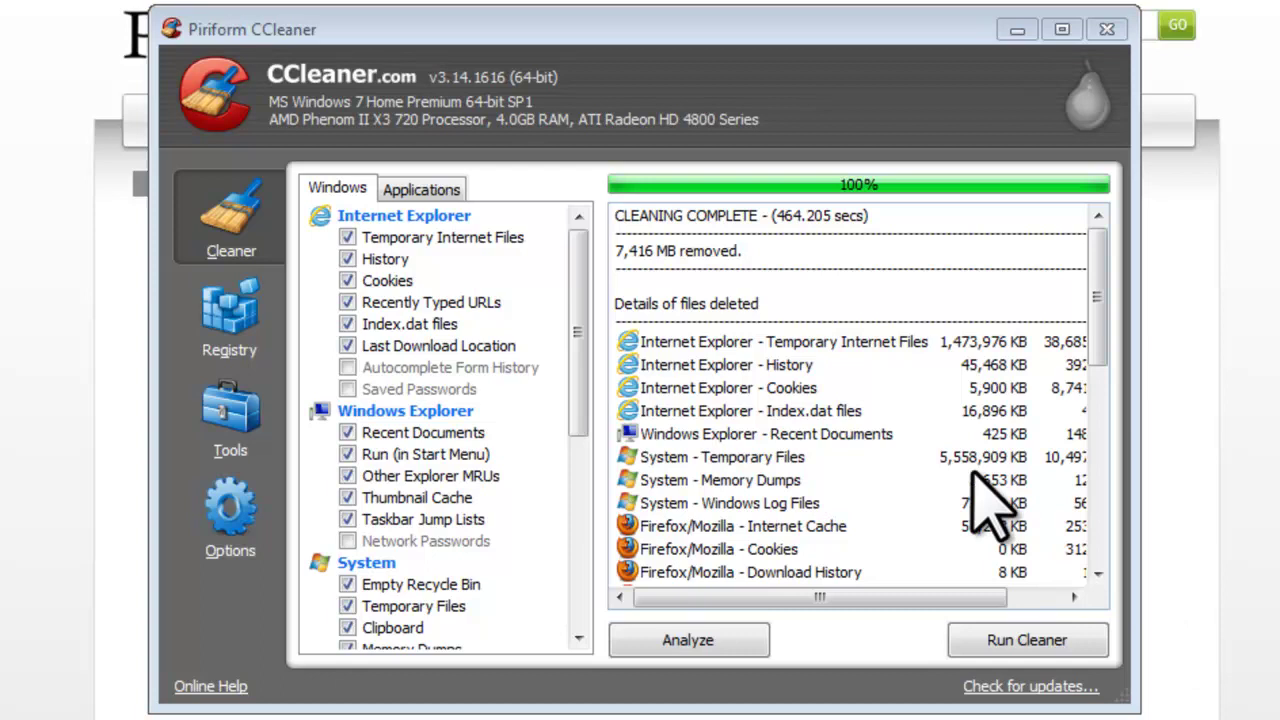
left_click_drag(643, 63, 365, 0)
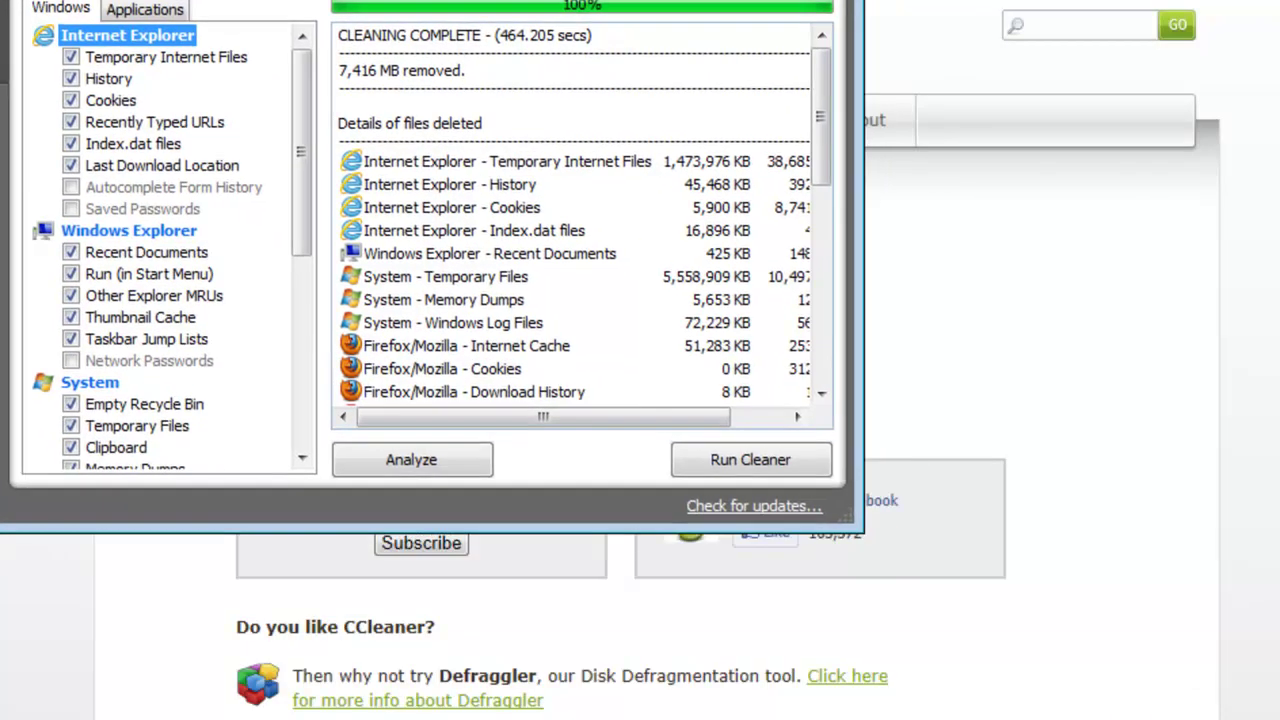
left_click_drag(856, 529, 1242, 716)
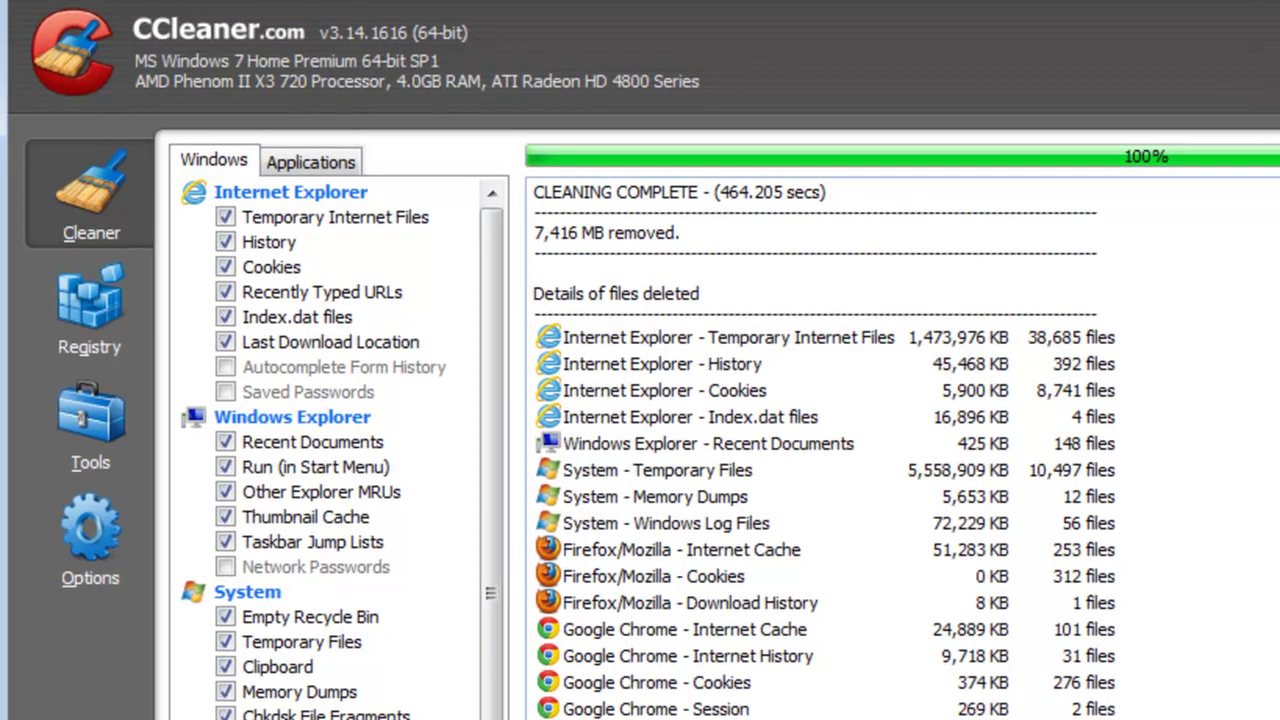
- Scan the registry for issues and fix all checked issues found
left_click(72, 332)
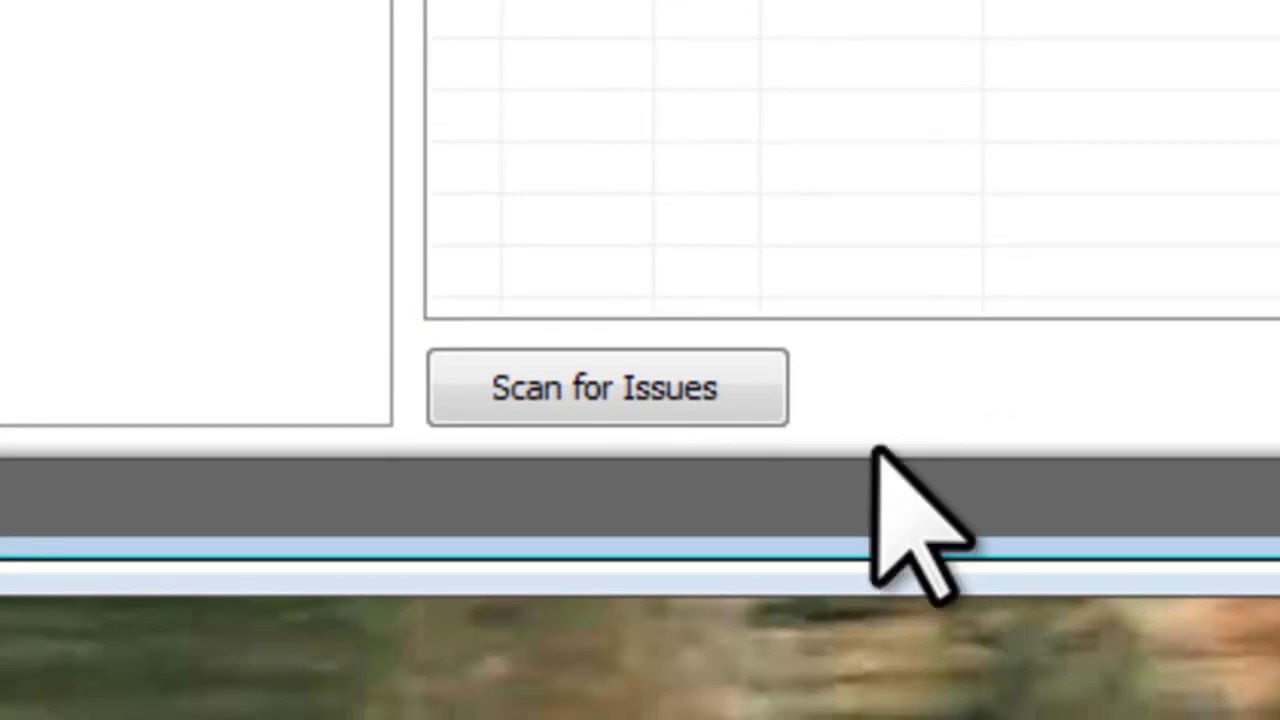
left_click(651, 363)
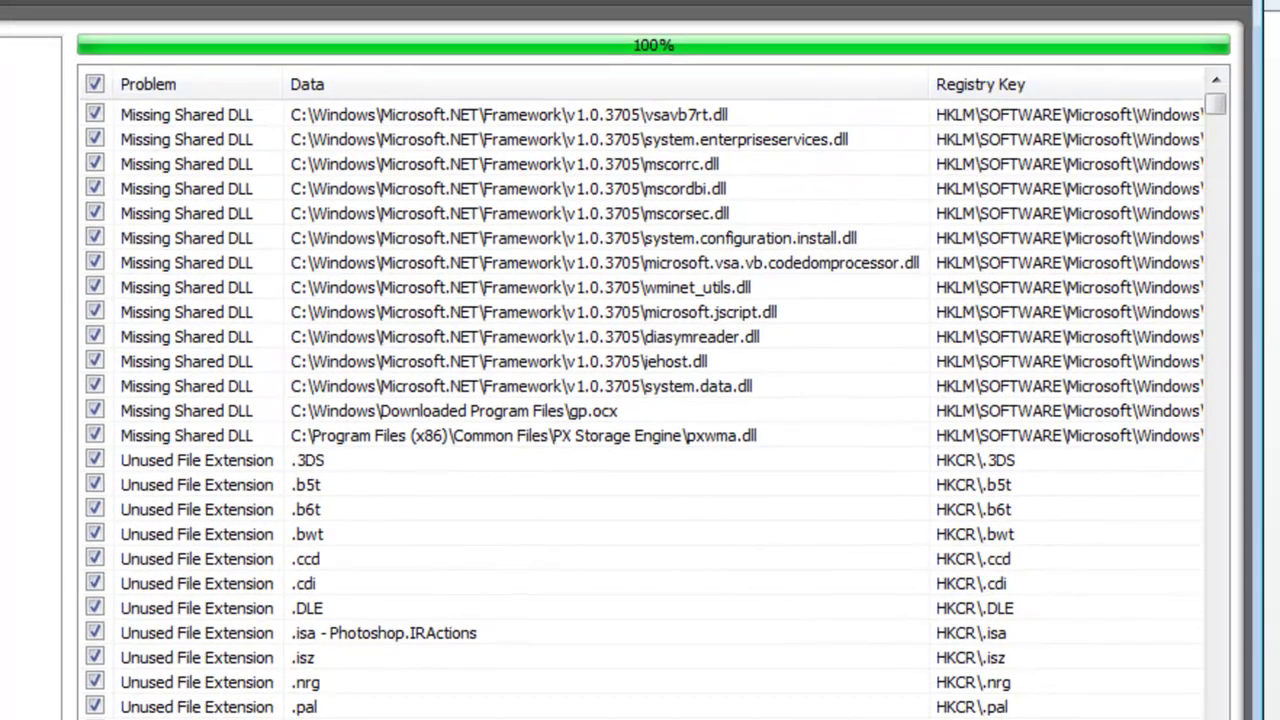
left_click_drag(1215, 104, 1229, 171)
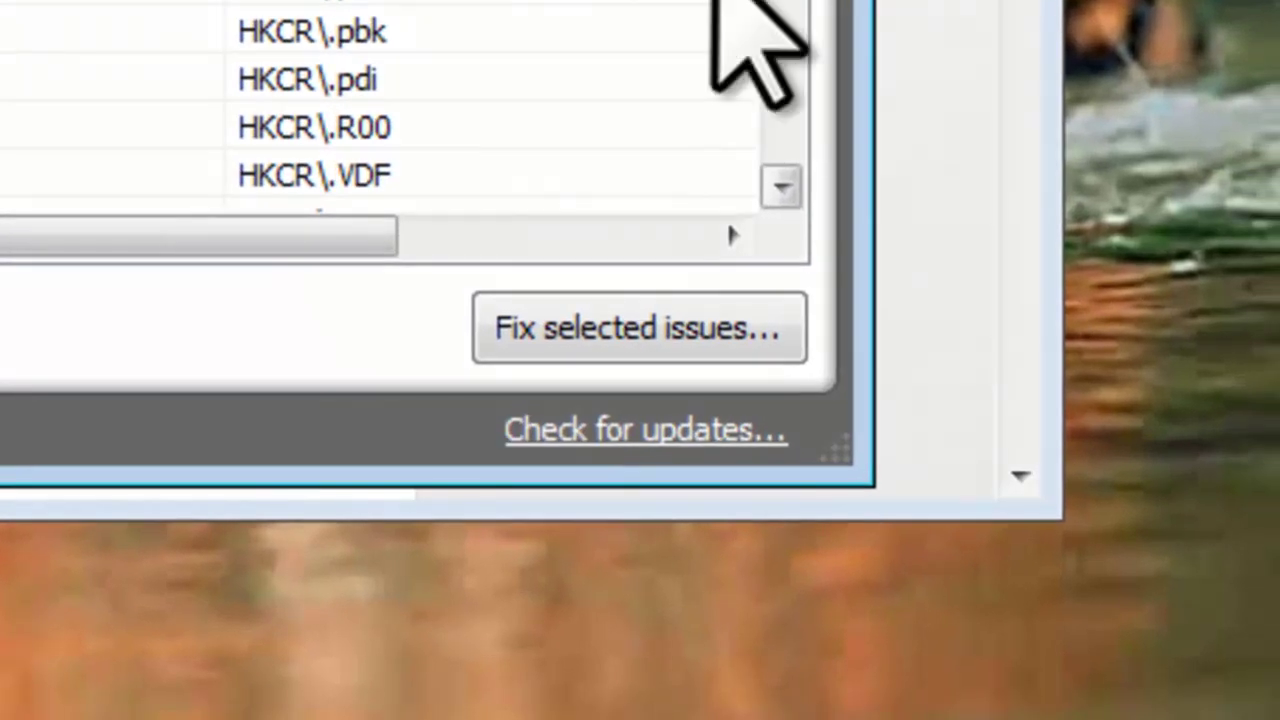
left_click(705, 330)
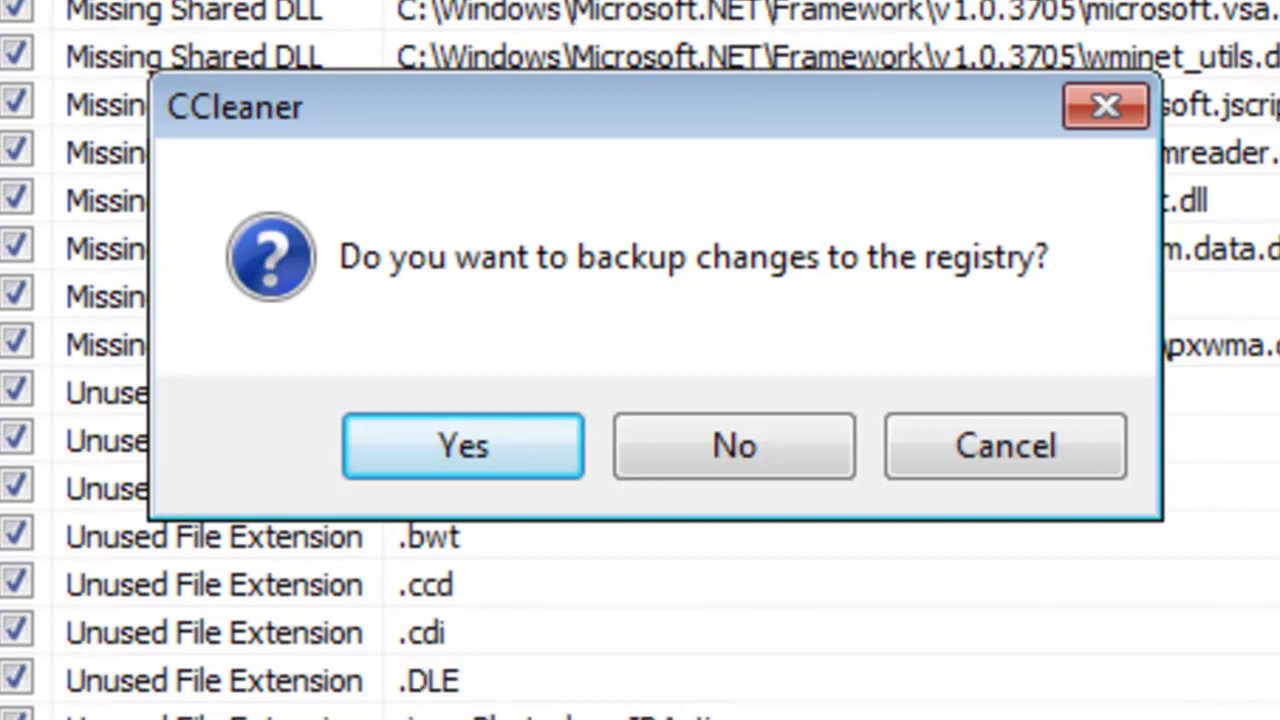
- Back up the registry changes to a .reg file in Documents
left_click(463, 446)
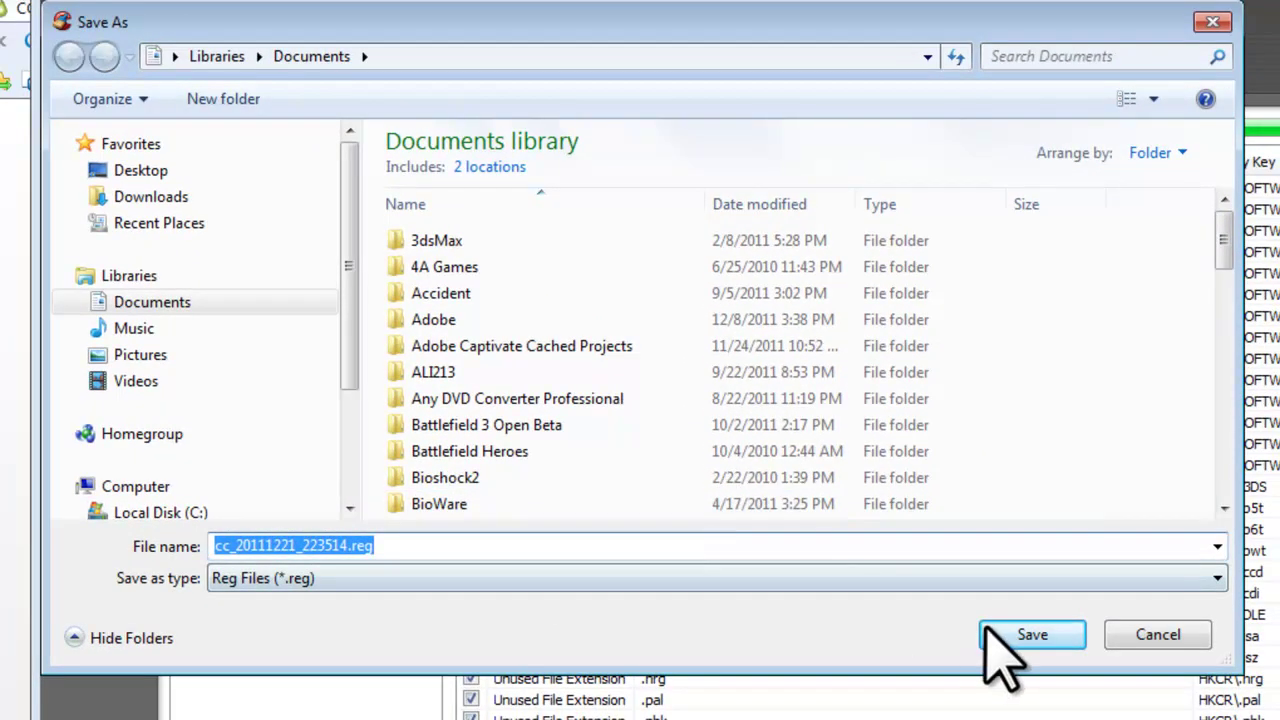
left_click(1010, 642)
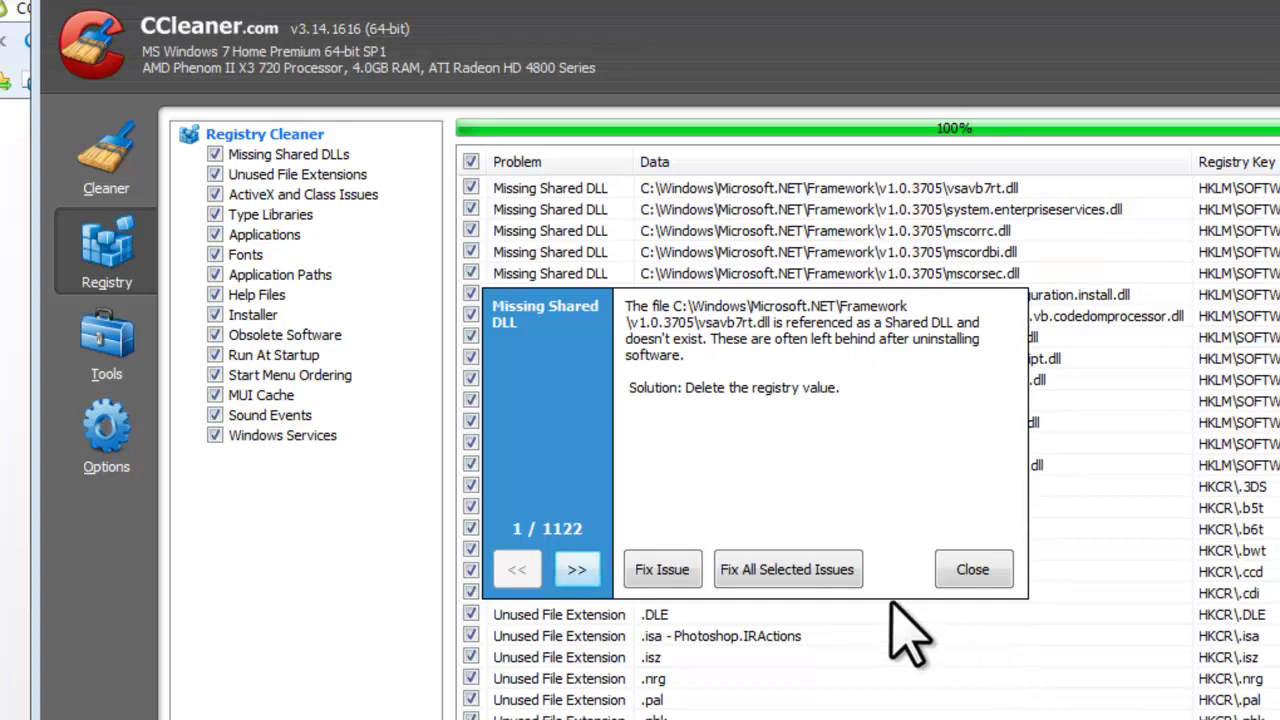
- Fix all 1122 selected registry issues, then show the Tools Uninstall list
left_click(845, 572)
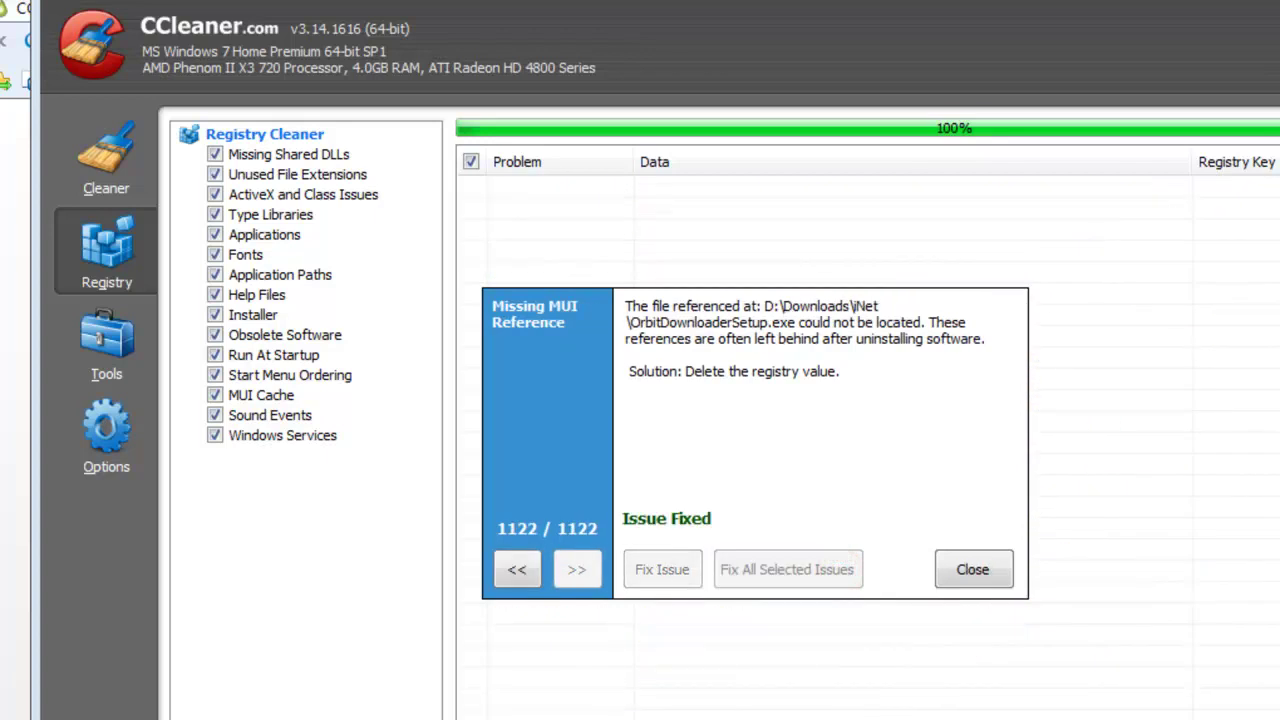
left_click(973, 569)
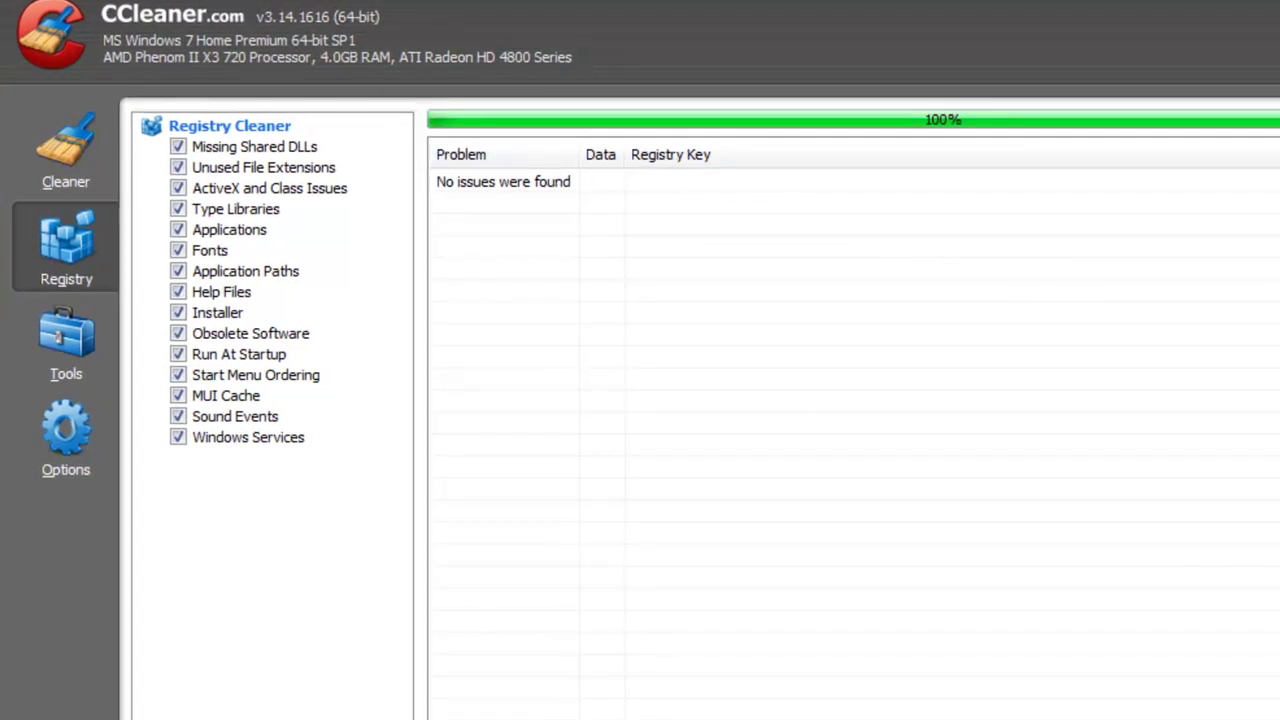
left_click(45, 365)
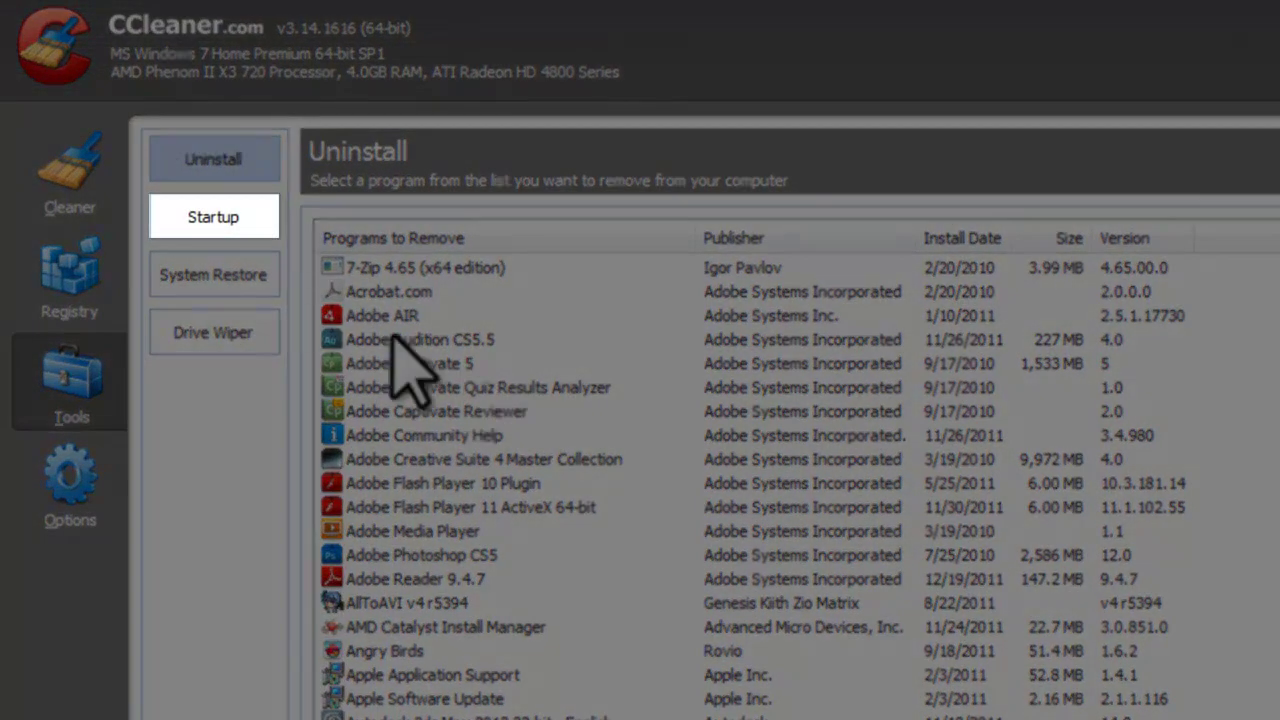
- Disable and then delete the Adobe Reader Speed Launcher startup entry
left_click(236, 222)
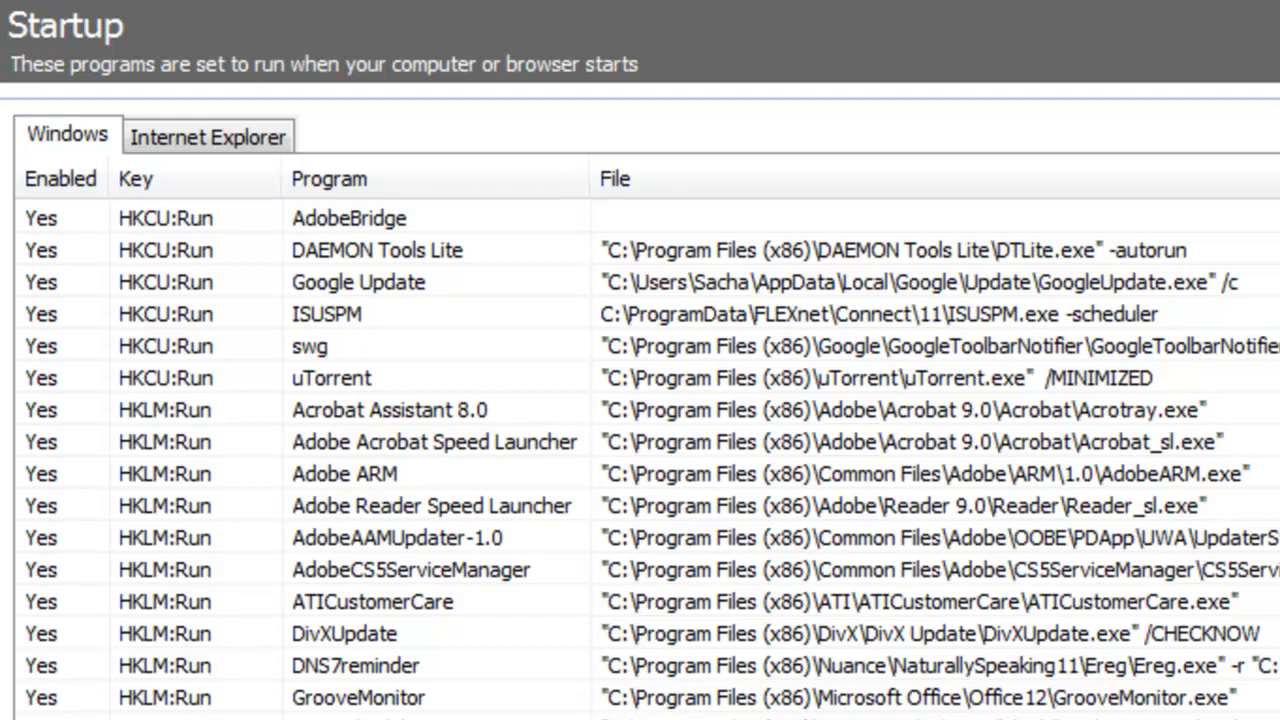
left_click(500, 505)
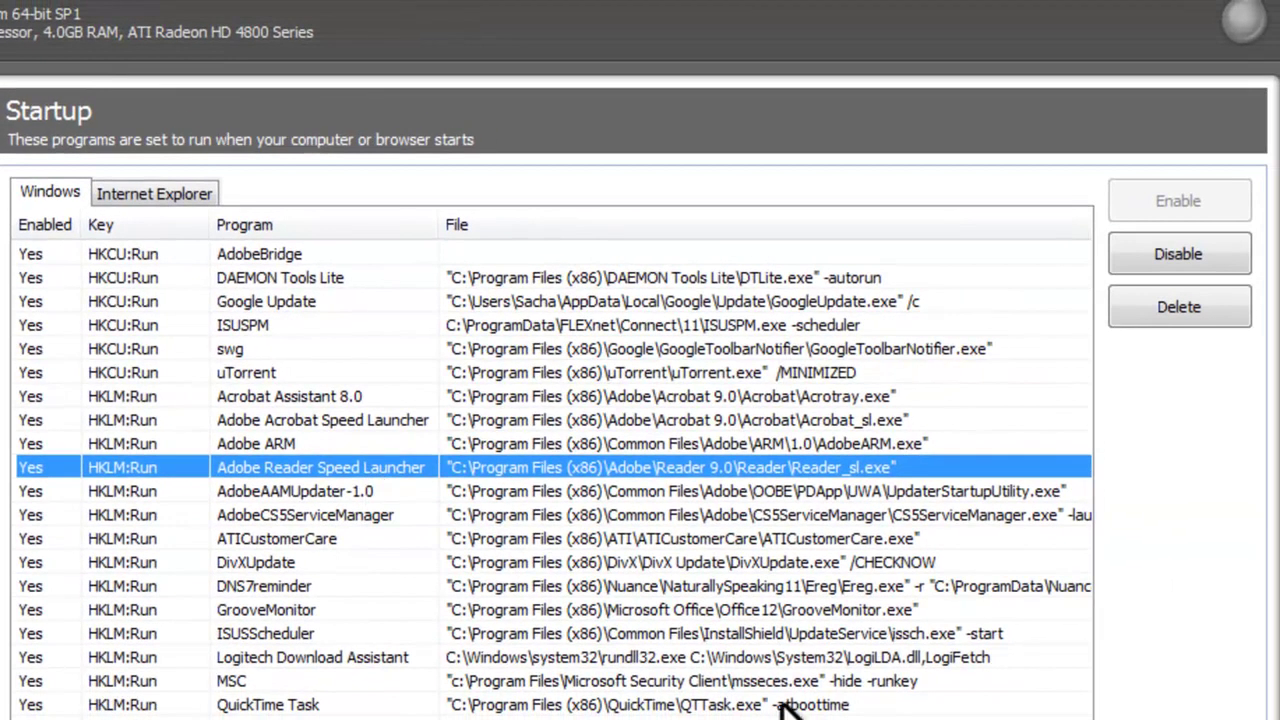
left_click(1150, 258)
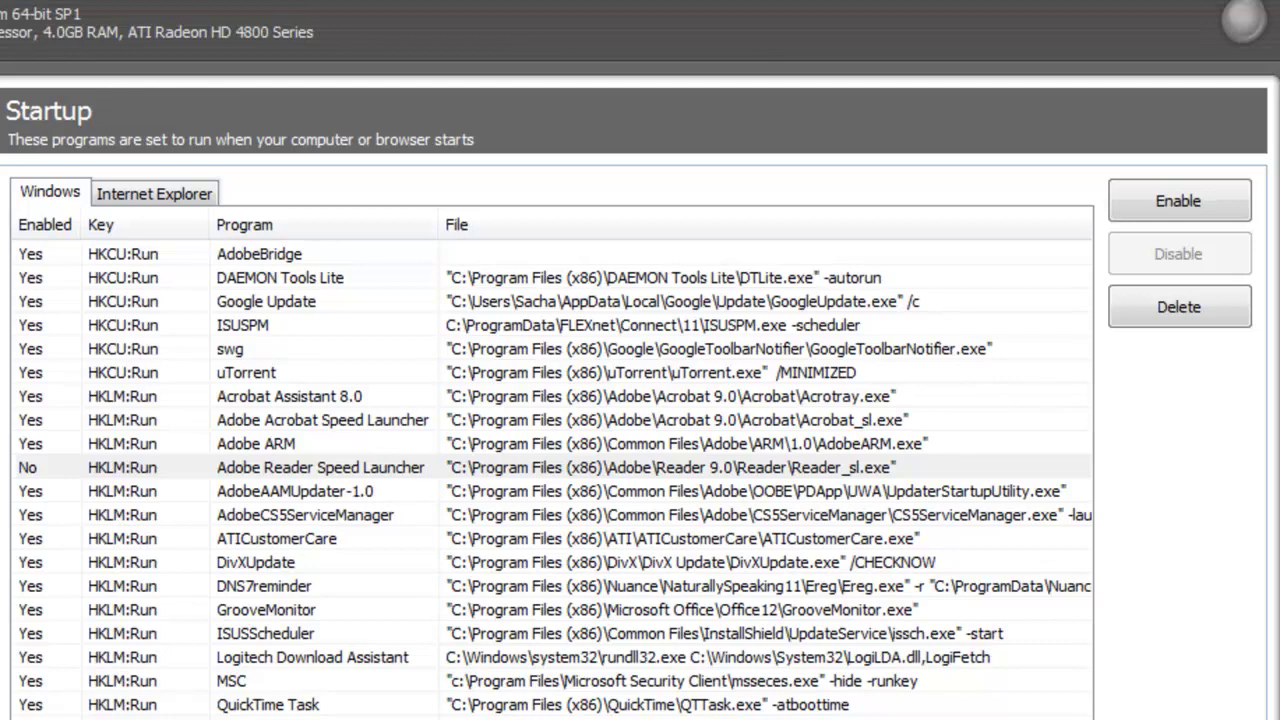
left_click(1200, 306)
left_click(540, 538)
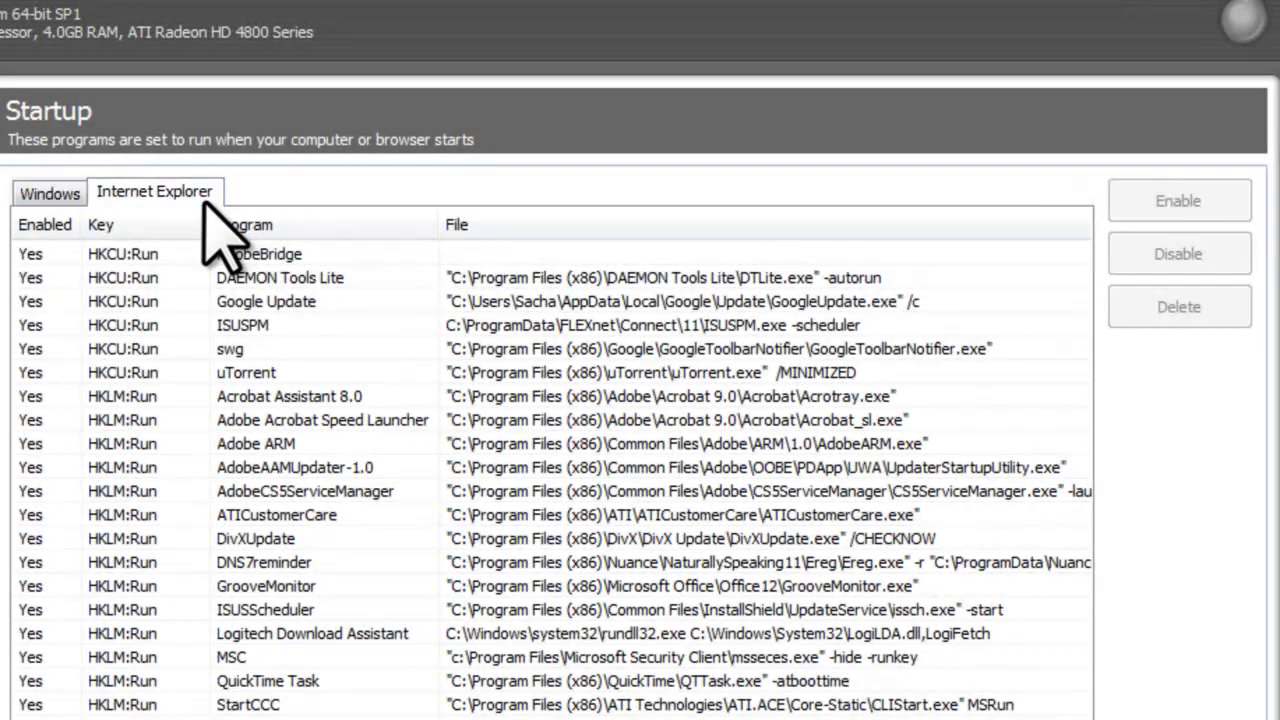
- Delete the Search Toolbar entry from the Internet Explorer startup list and confirm the removal
left_click(205, 198)
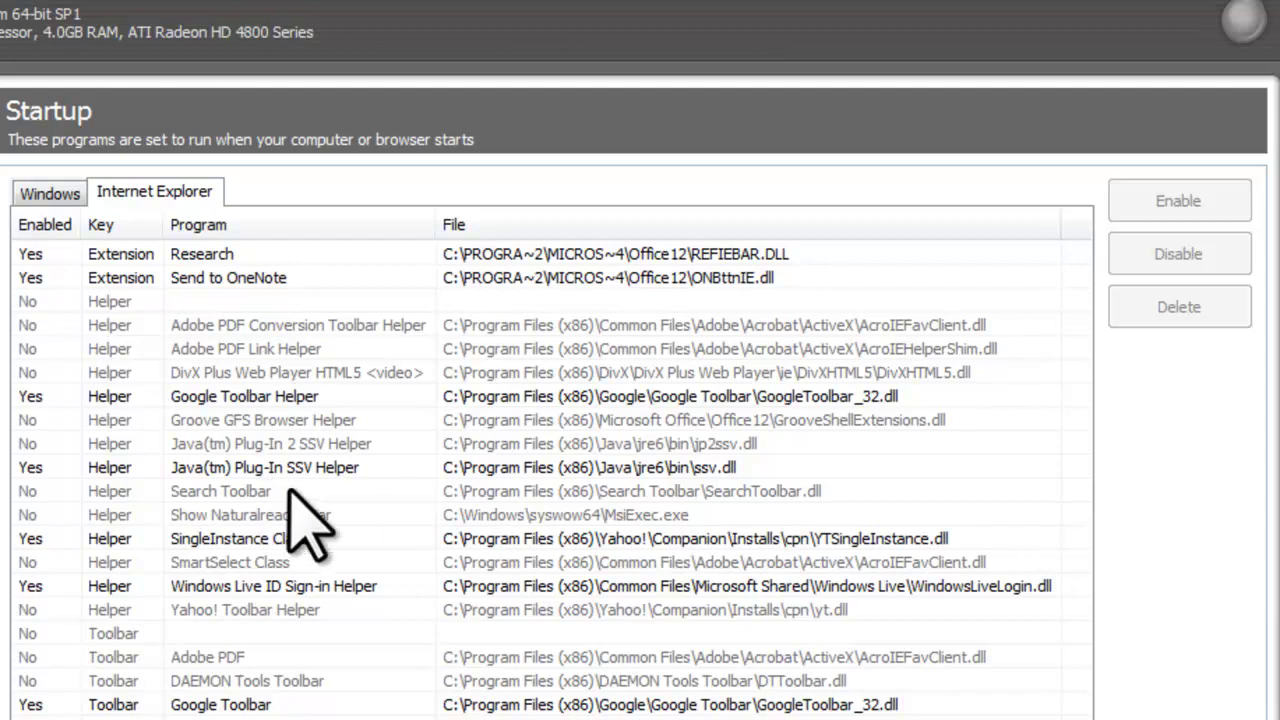
left_click(320, 491)
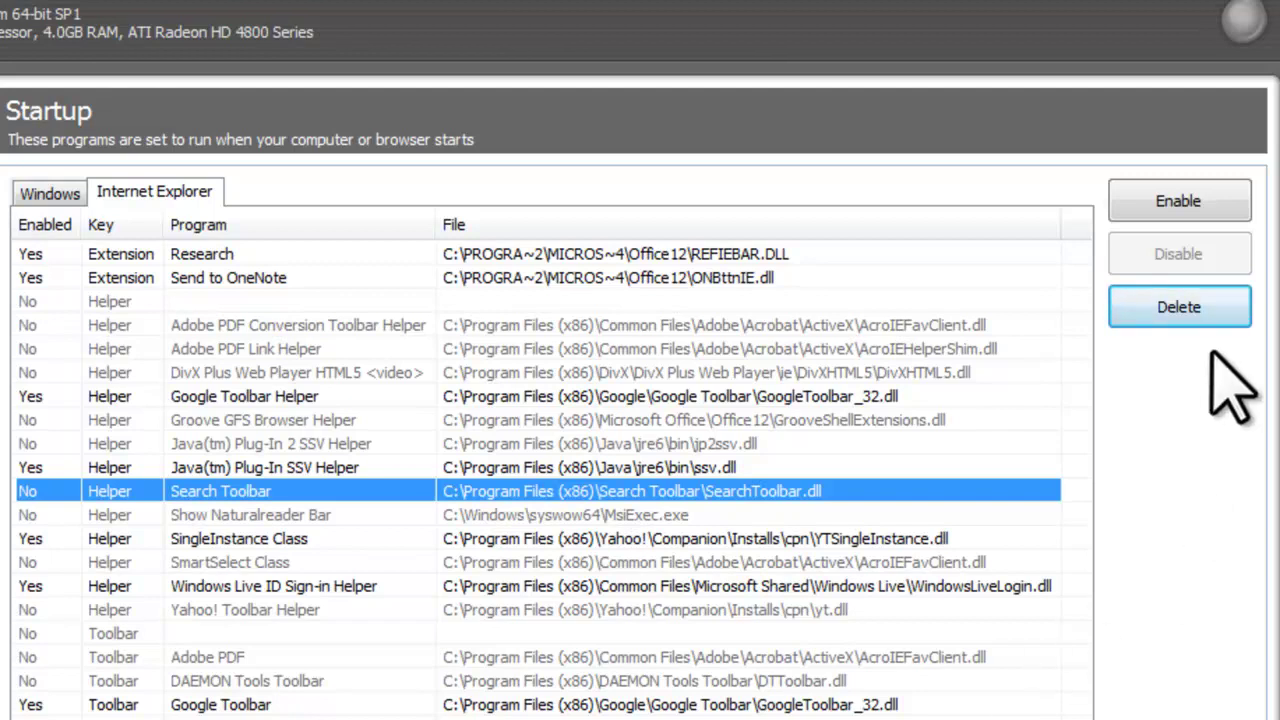
left_click(1222, 318)
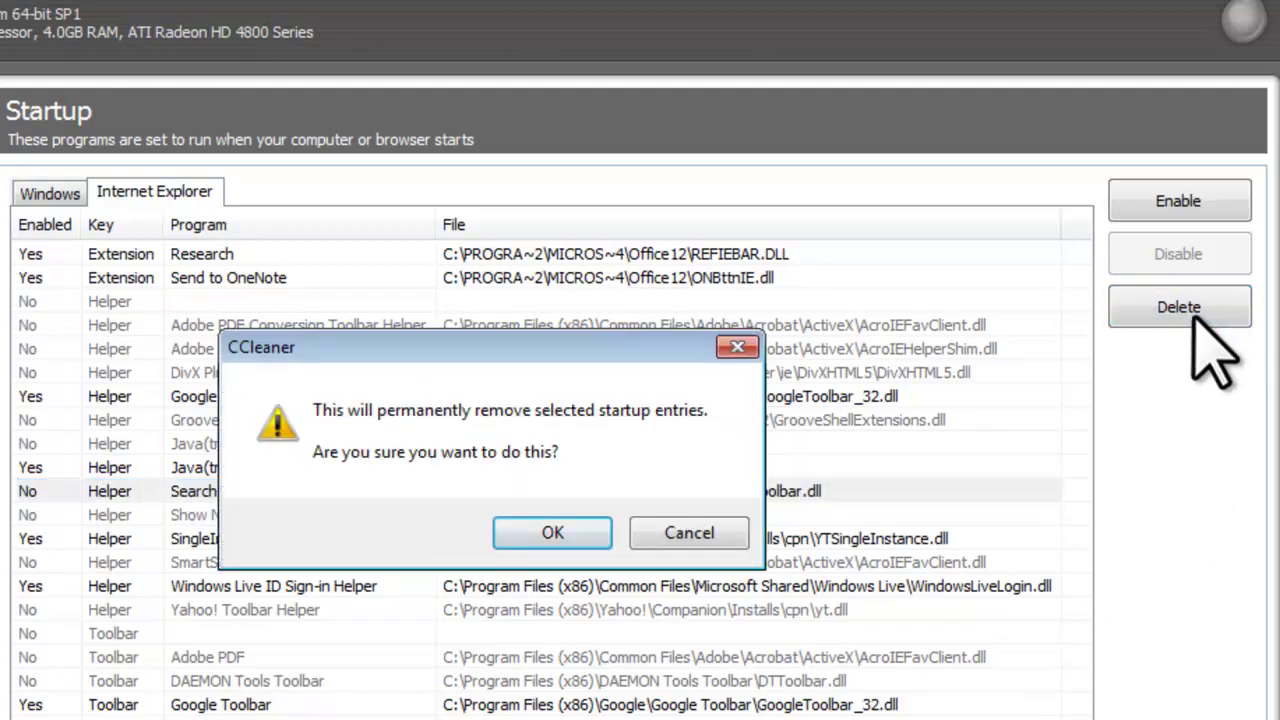
left_click(578, 546)
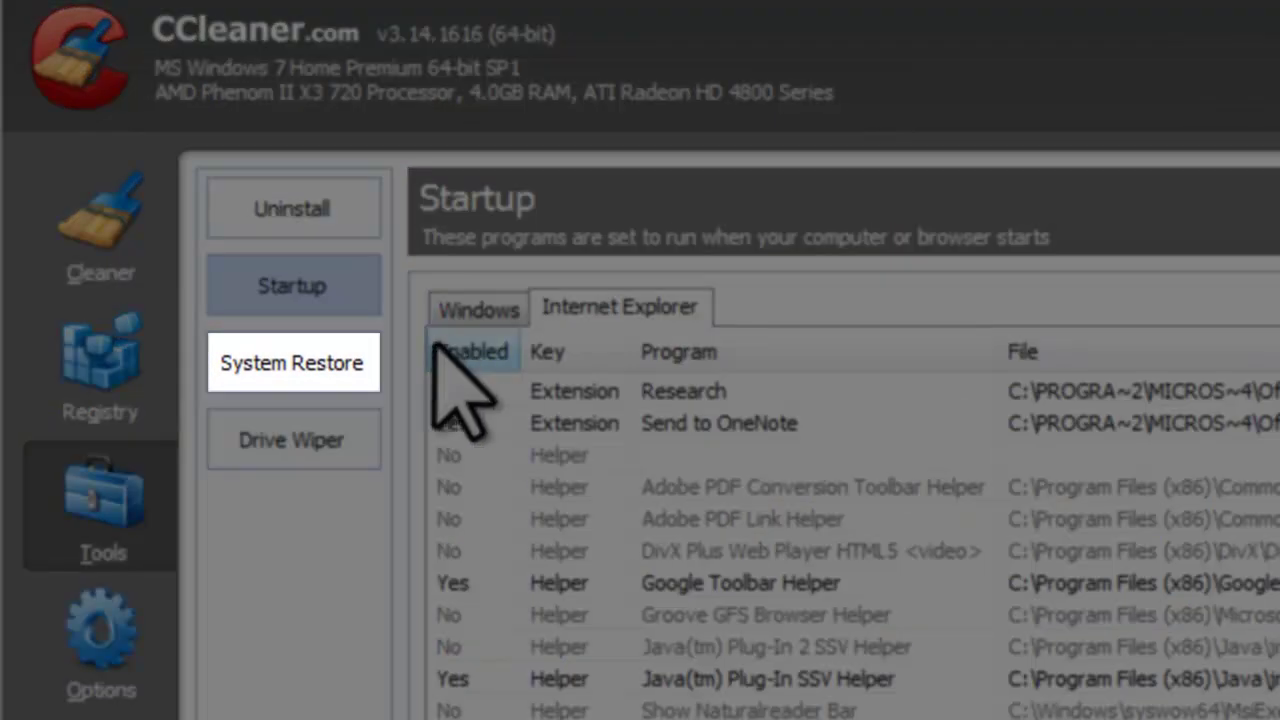
- Look over the System Restore points, then switch to the Drive Wiper tool
left_click(334, 359)
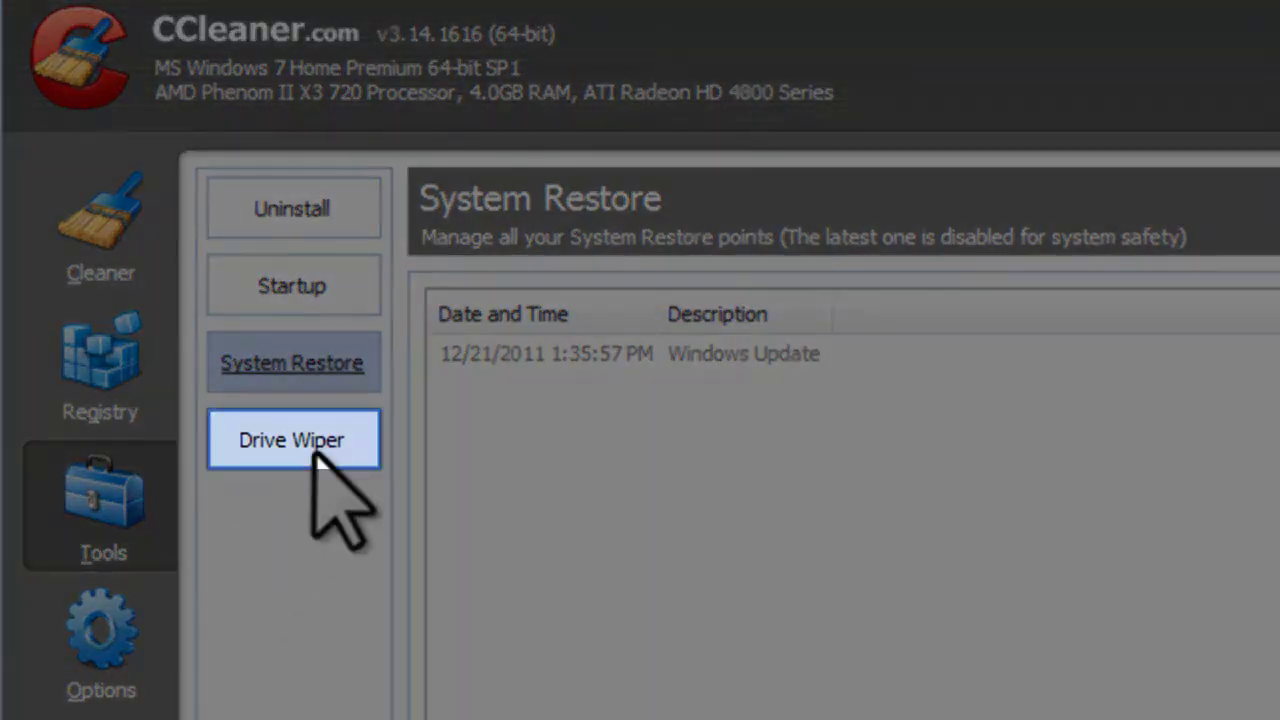
left_click(316, 456)
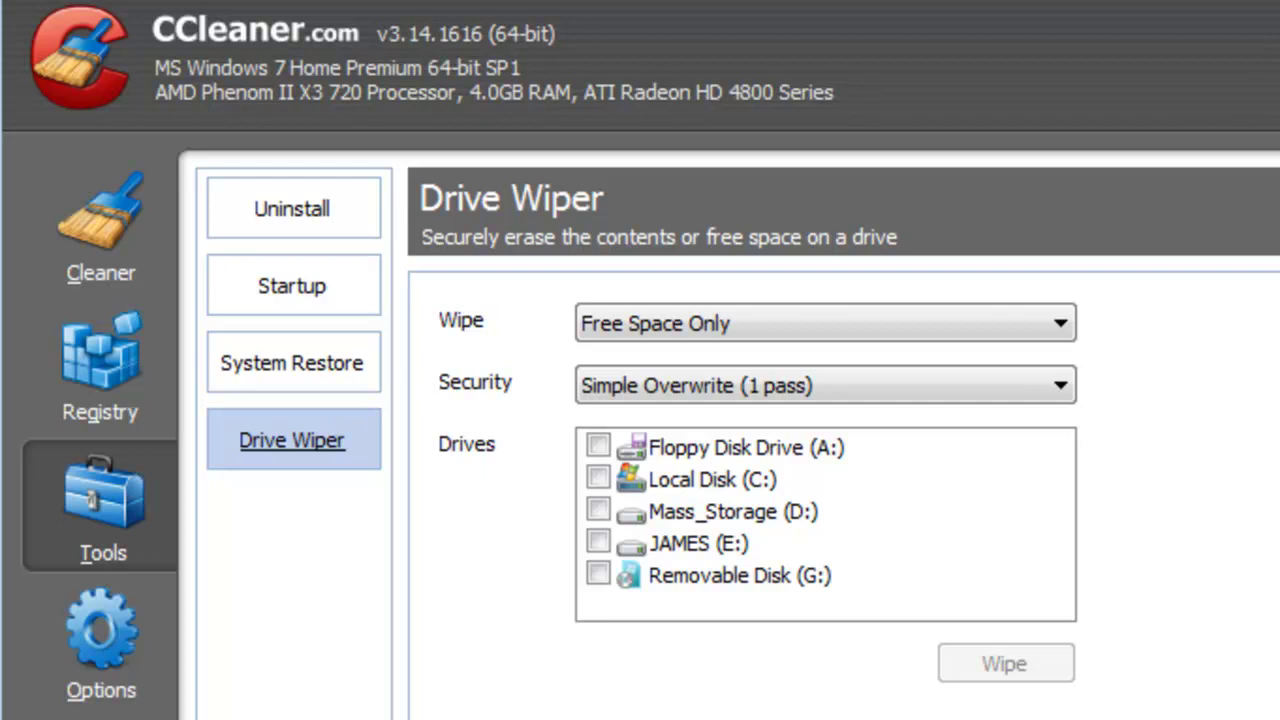
- Keep Wipe at Free Space Only and Security at Simple Overwrite (1 pass), then select drive E:
left_click(918, 316)
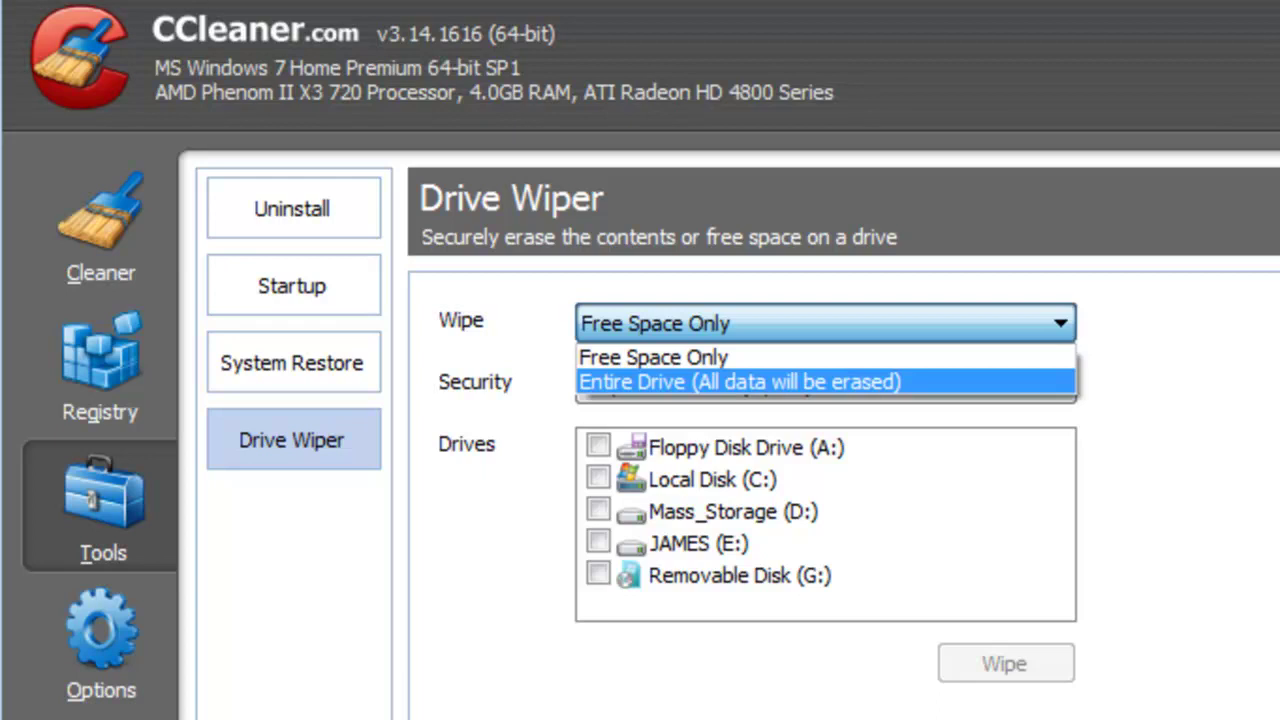
key("Escape")
left_click(990, 382)
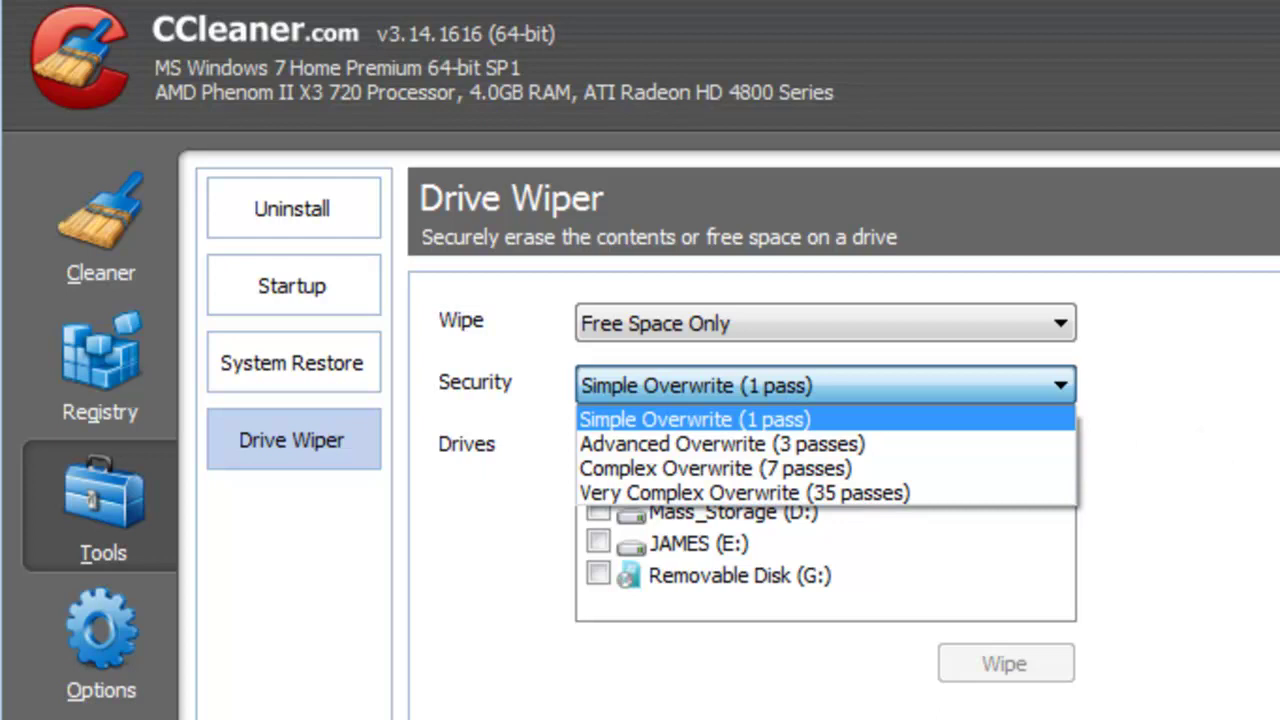
key("Escape")
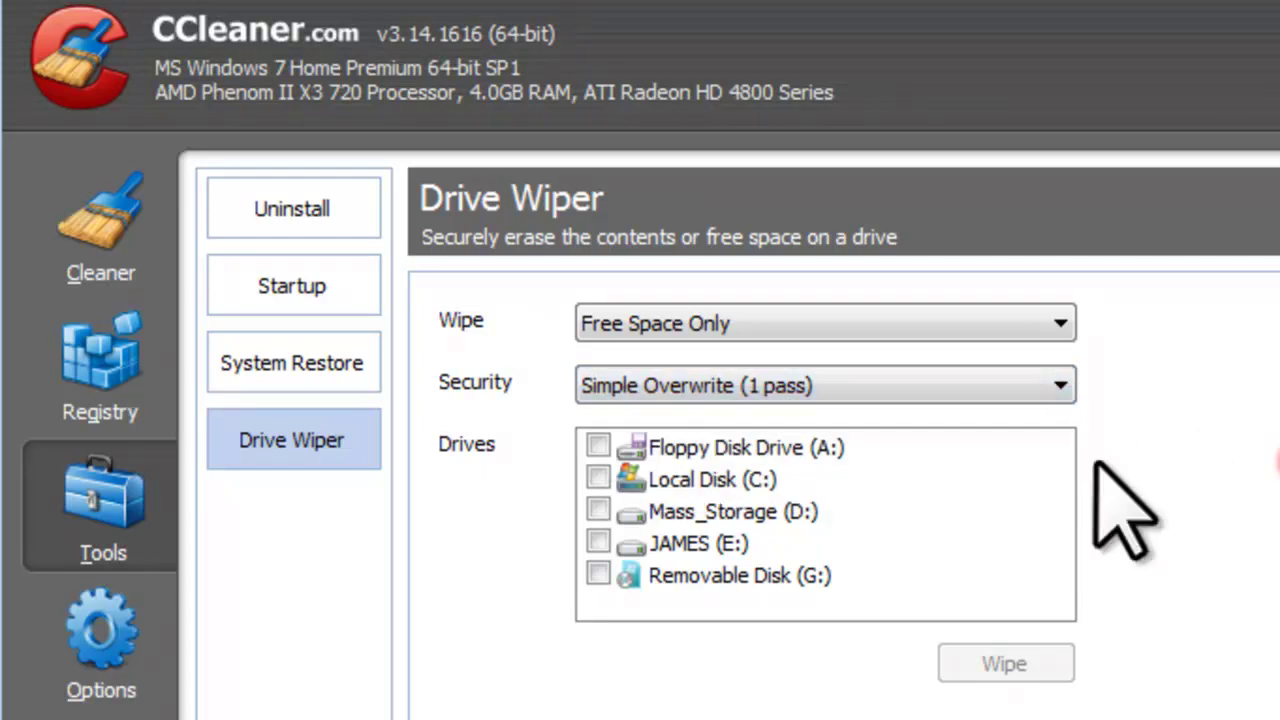
left_click(598, 542)
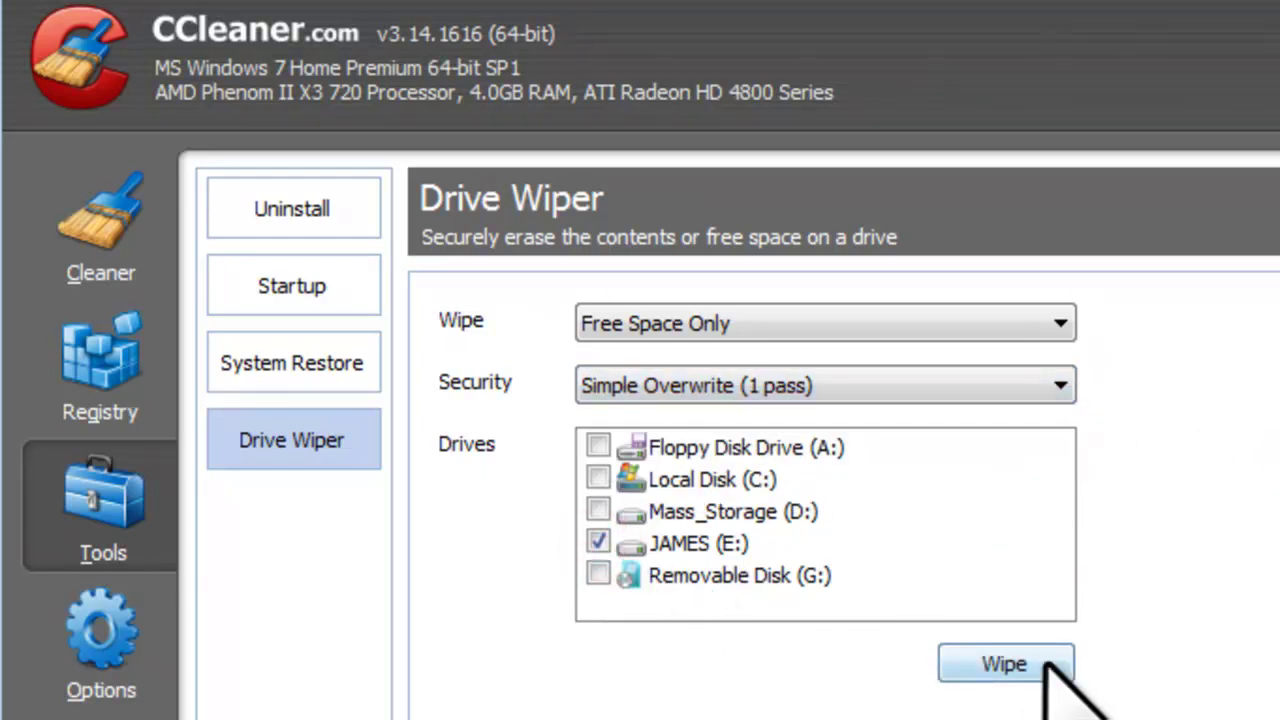